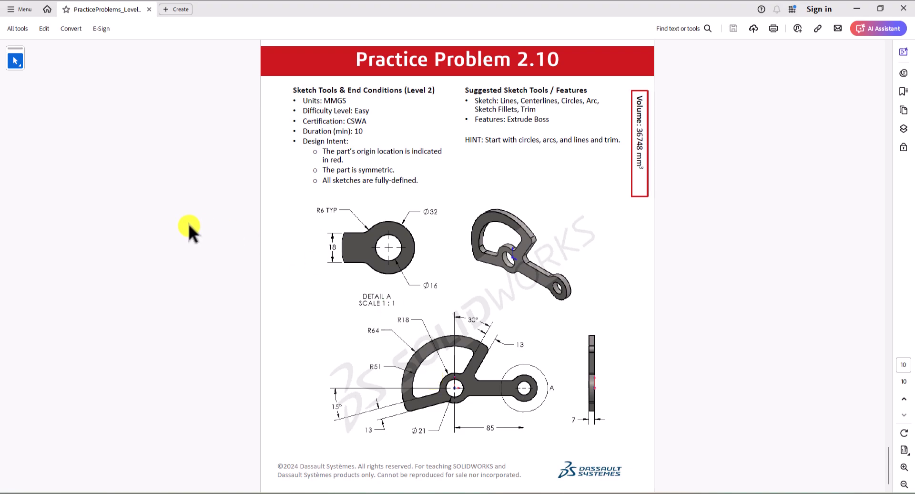
Leave the Practice Problem 2.10 sheet and bring up the blank SOLIDWORKS Part2
key(alt+Tab)
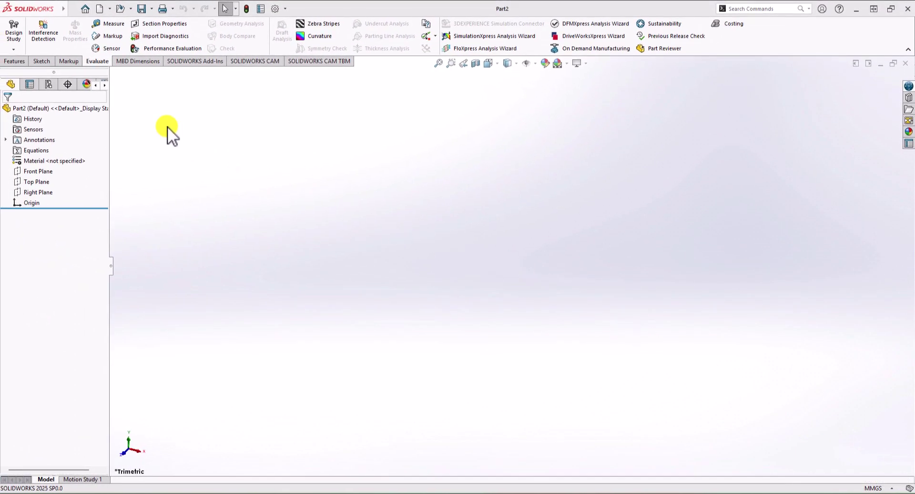
Start a new sketch on the Front Plane
click(46, 62)
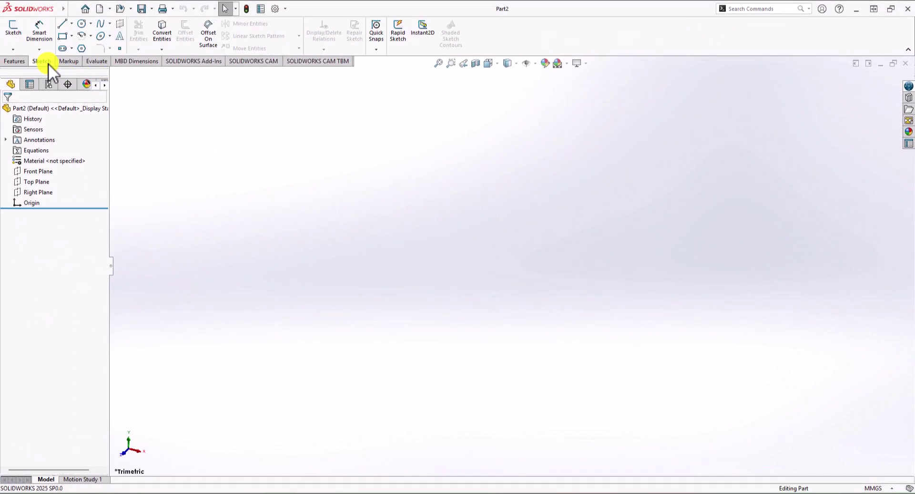
click(16, 33)
click(364, 150)
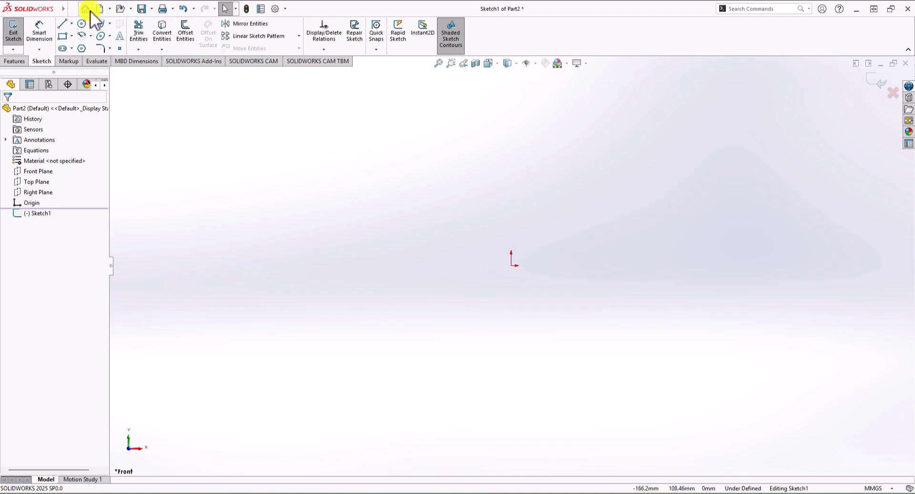
Draw four concentric circles of increasing size, all centred on the origin
click(82, 23)
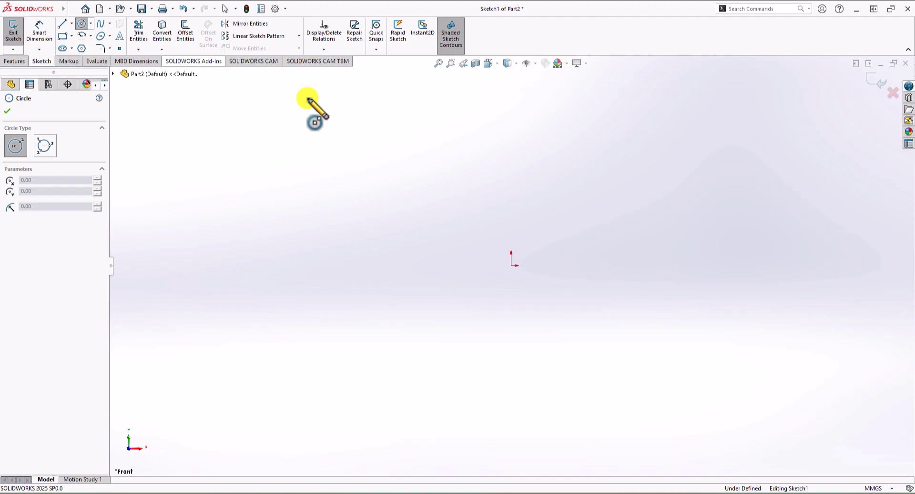
click(511, 267)
click(526, 242)
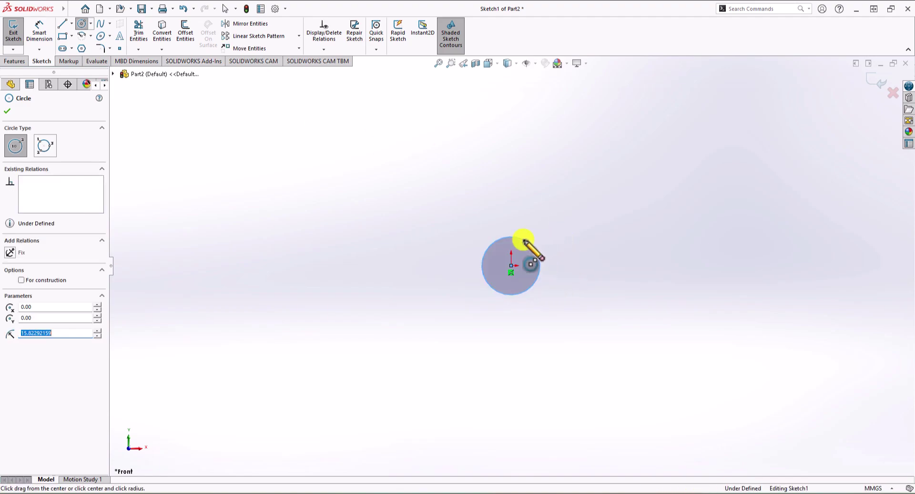
click(512, 268)
click(532, 222)
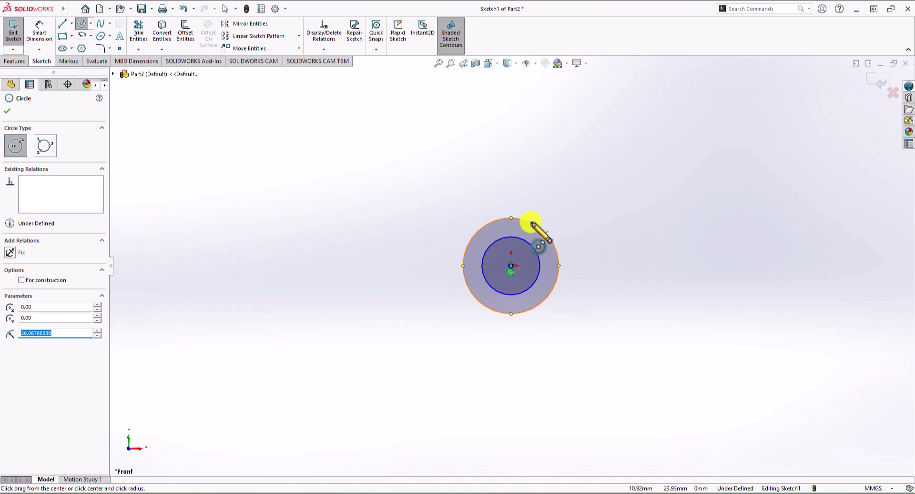
click(511, 266)
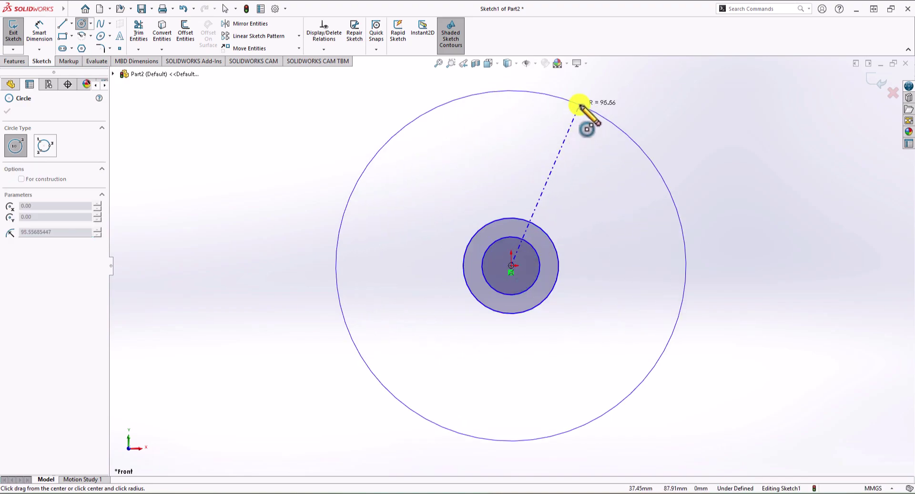
click(579, 107)
click(511, 264)
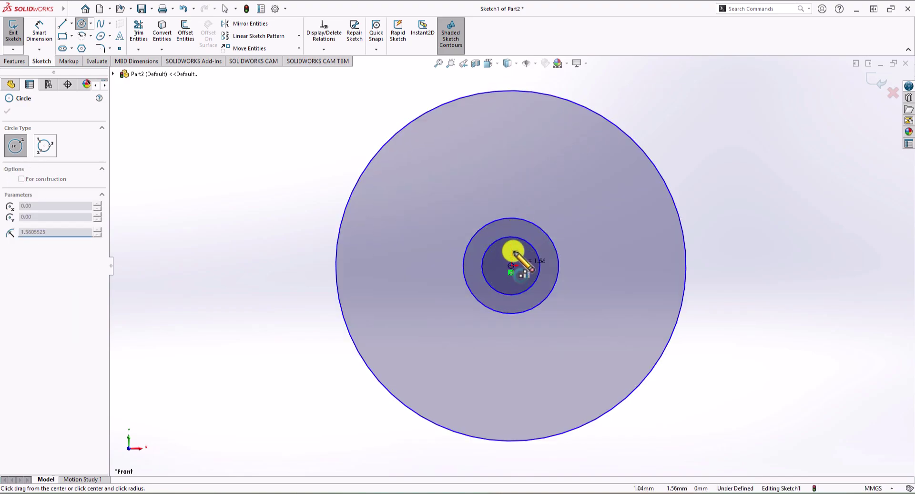
click(583, 89)
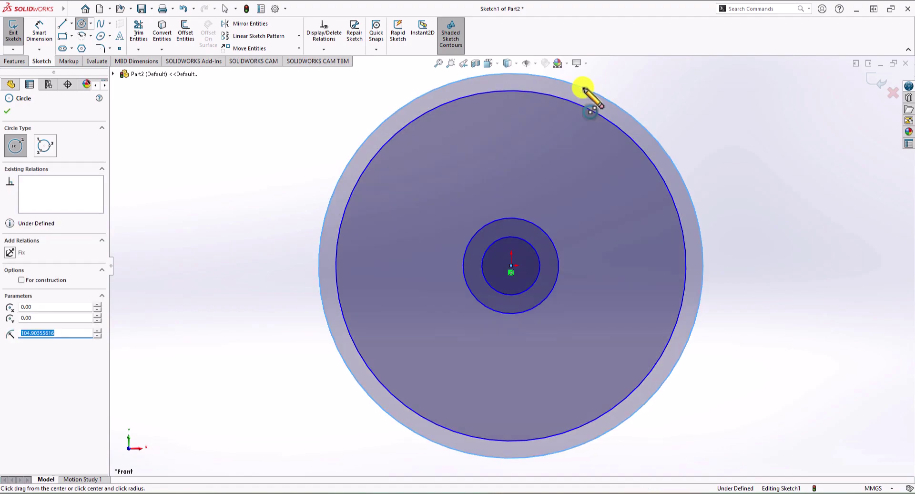
key(Escape)
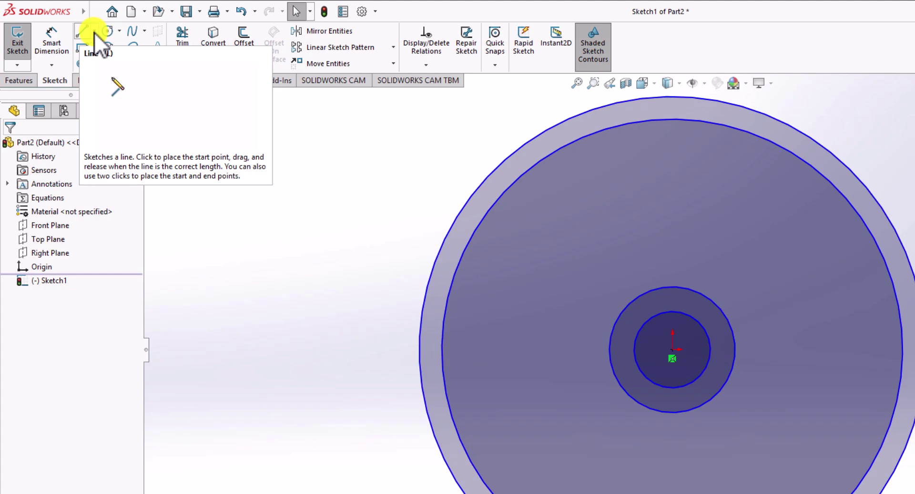
Draw a horizontal centerline through the origin, spanning past both sides of the circles
click(94, 32)
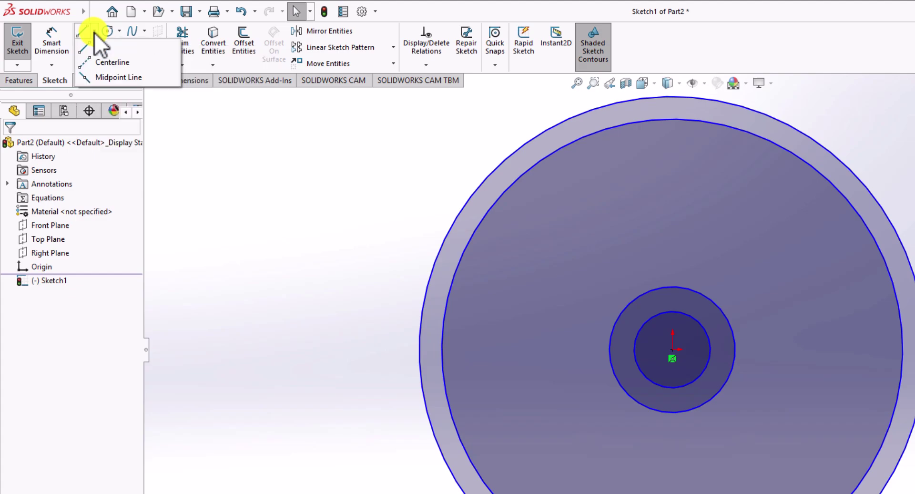
click(96, 66)
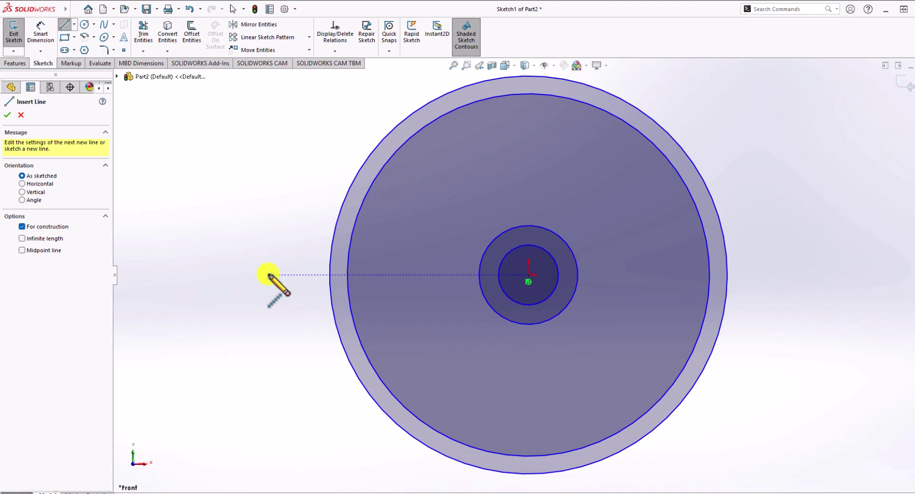
click(268, 275)
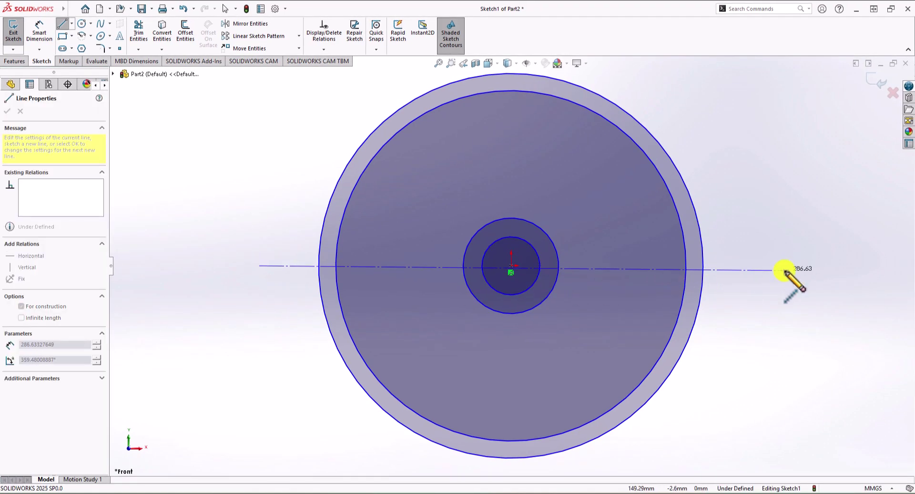
click(775, 266)
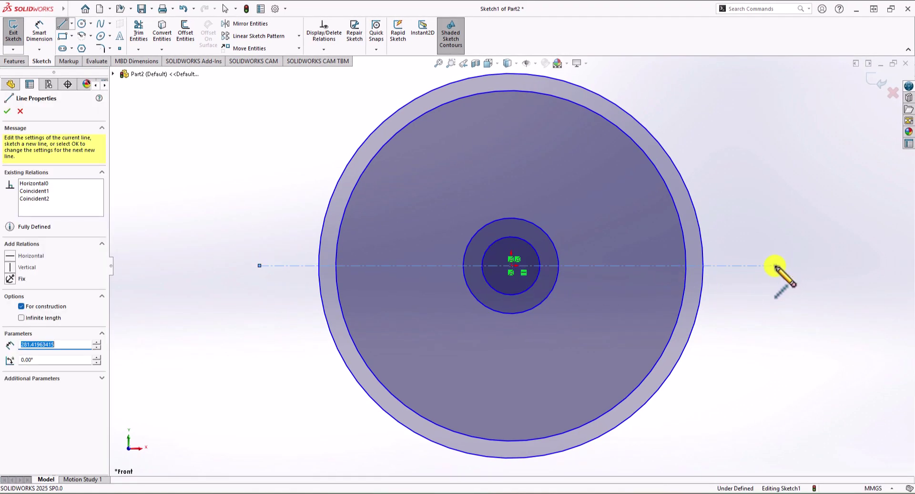
key(Escape)
Draw a vertical centerline through the origin, extending below and above the circles
key(Return)
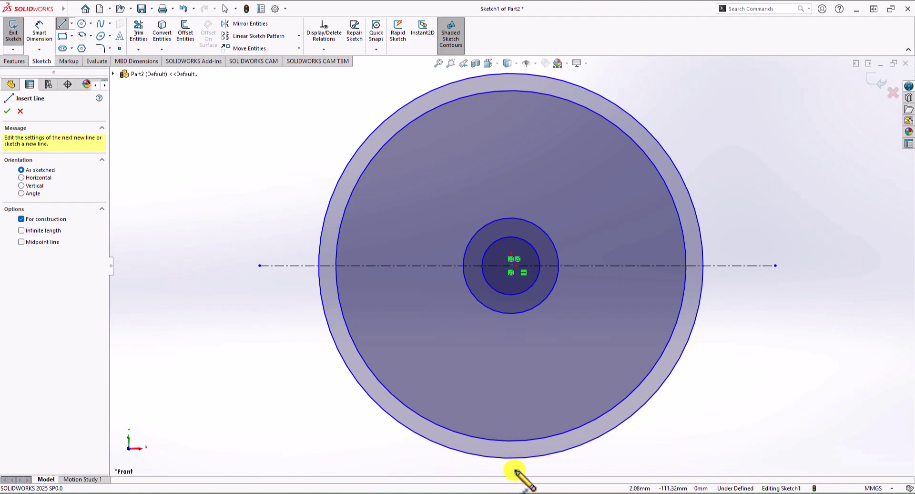
click(511, 458)
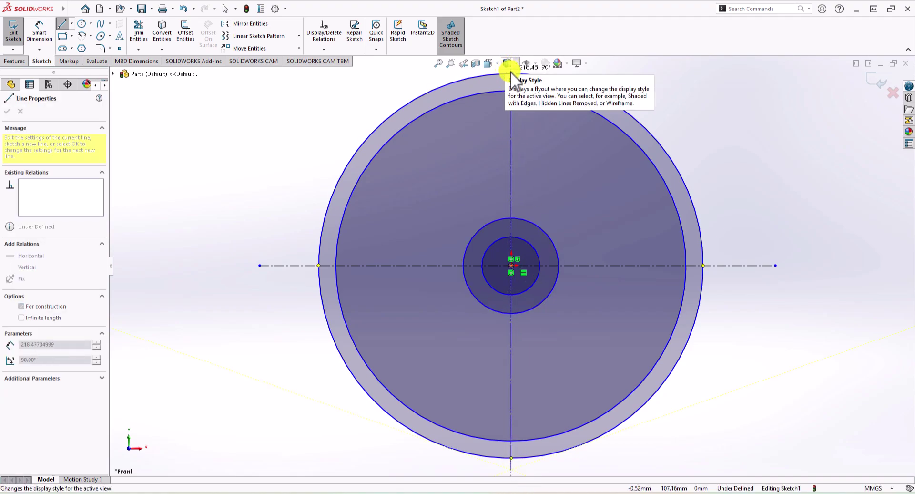
key(z)
click(512, 119)
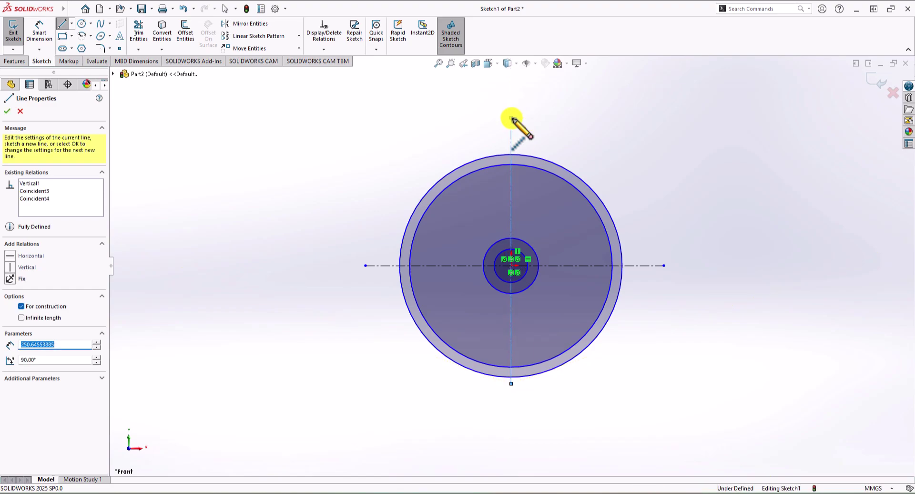
key(Escape)
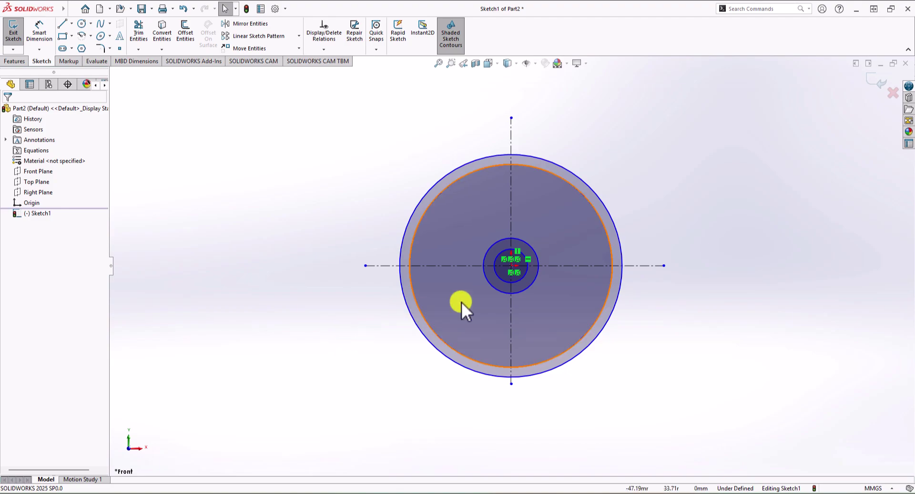
scroll(461, 302, down, 3)
scroll(515, 279, up, 3)
scroll(708, 197, down, 3)
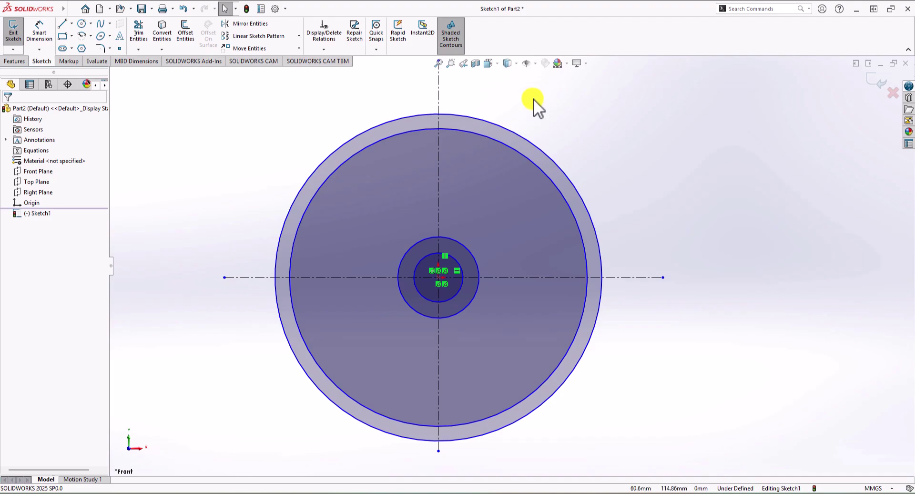
Dimension the two small inner circles as Ø21 and Ø36
click(45, 29)
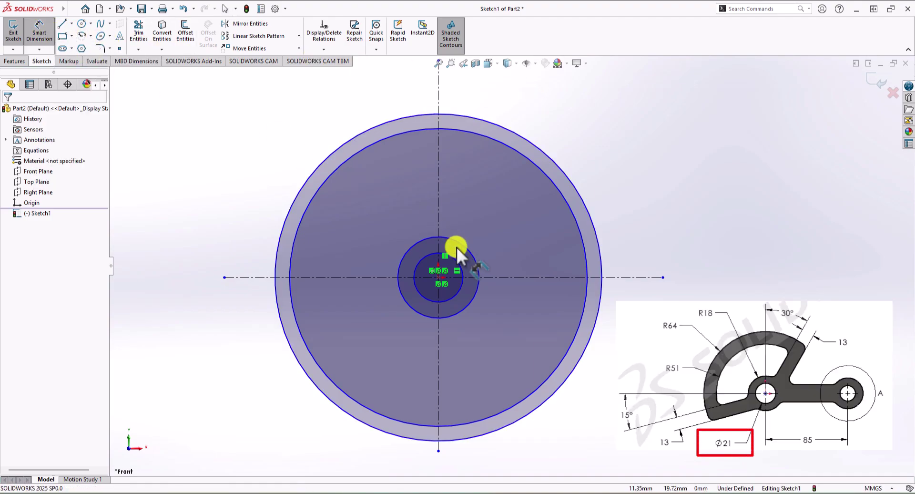
click(437, 253)
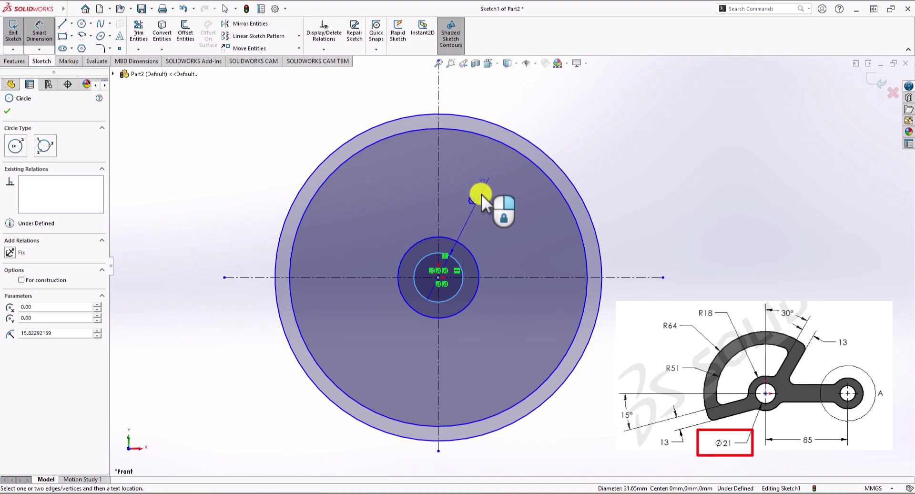
click(478, 199)
text(21)
key(Return)
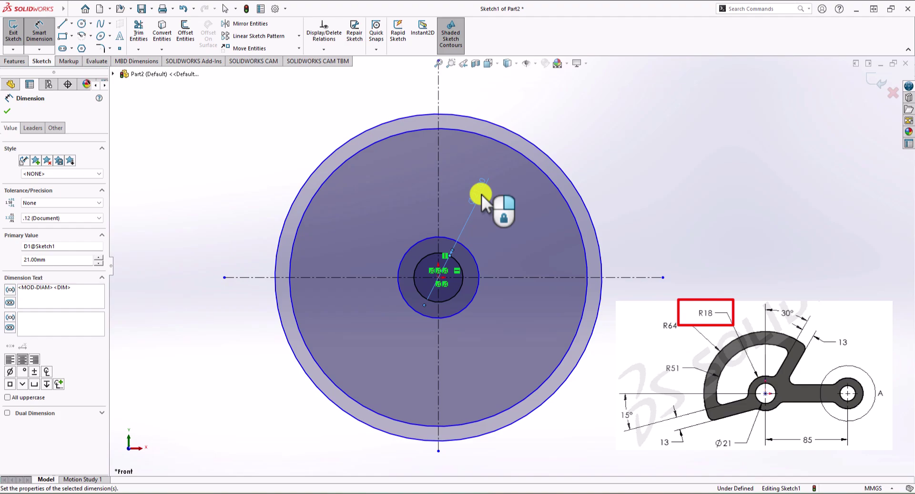
click(481, 196)
click(461, 244)
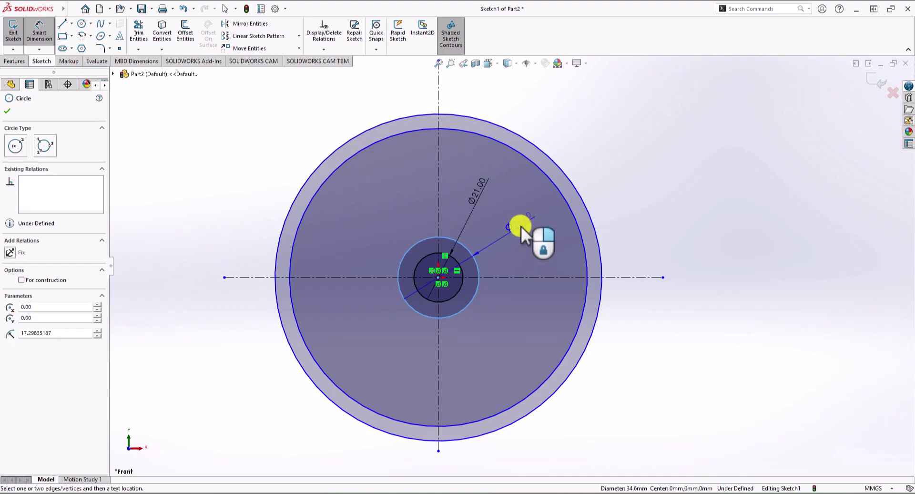
click(522, 226)
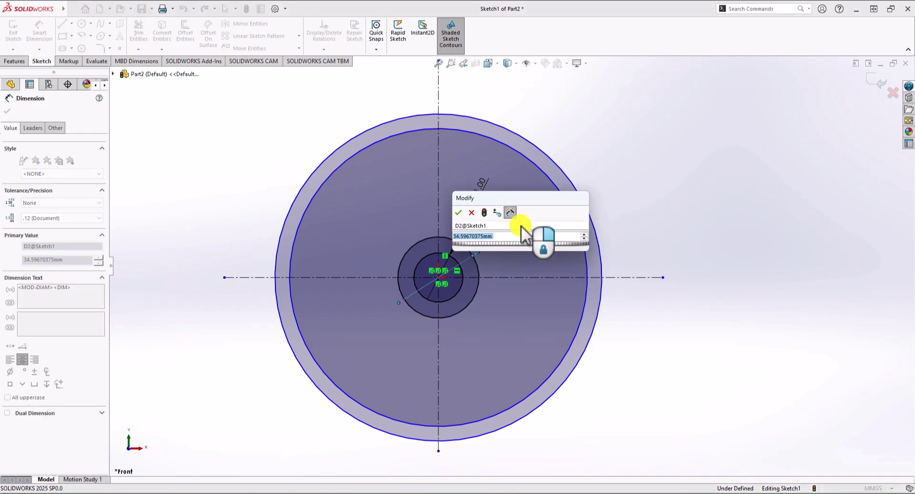
text(35)
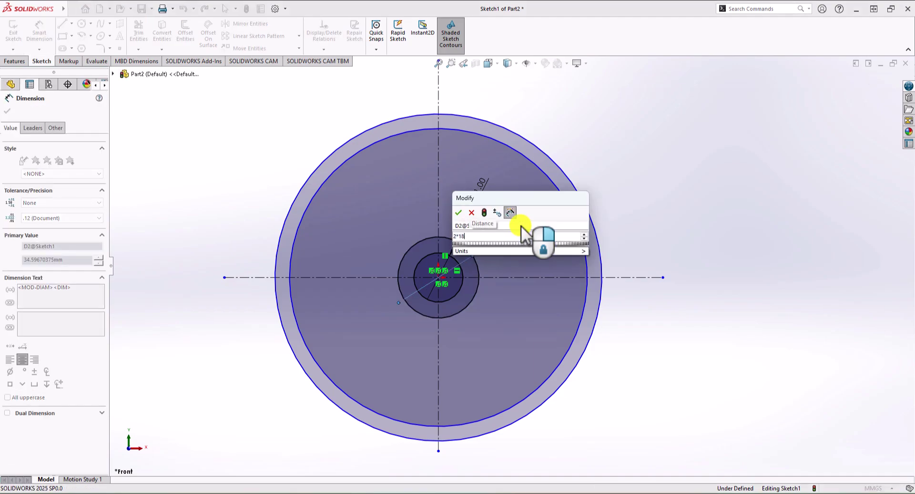
key(Return)
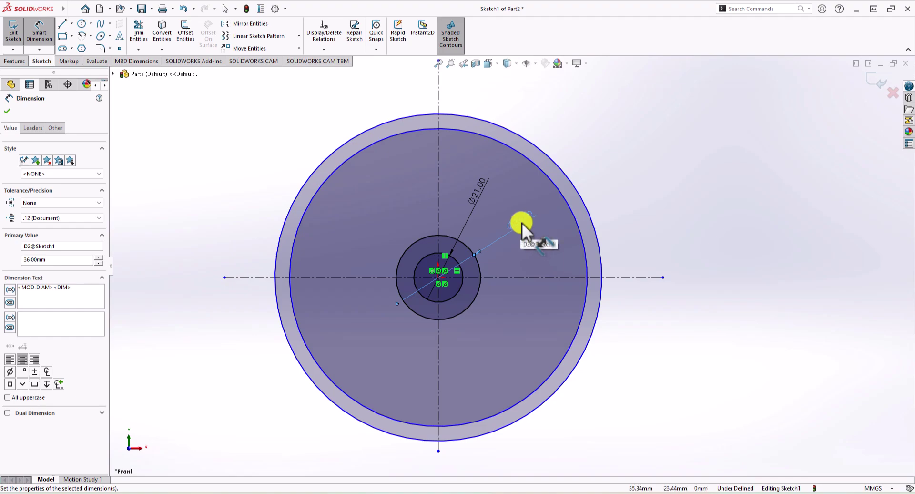
key(Escape)
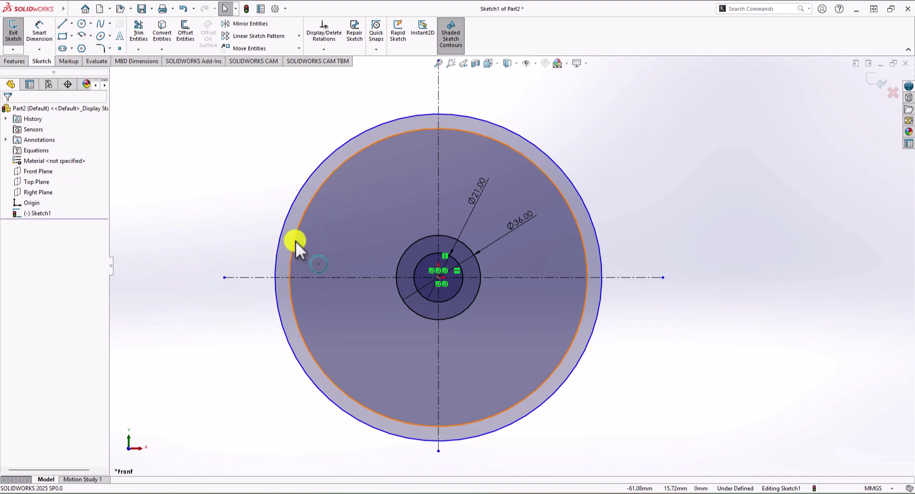
Dimension the large circles as Ø102 (entered as 2*51) and Ø128
click(42, 34)
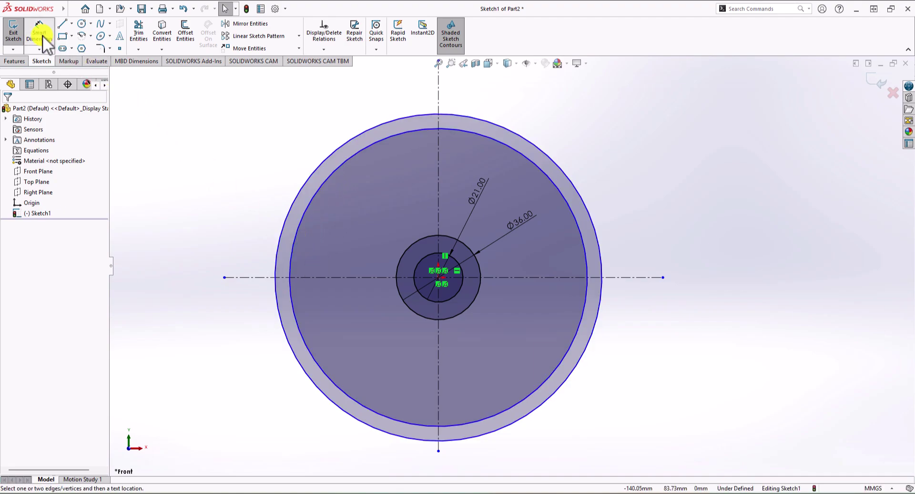
click(361, 153)
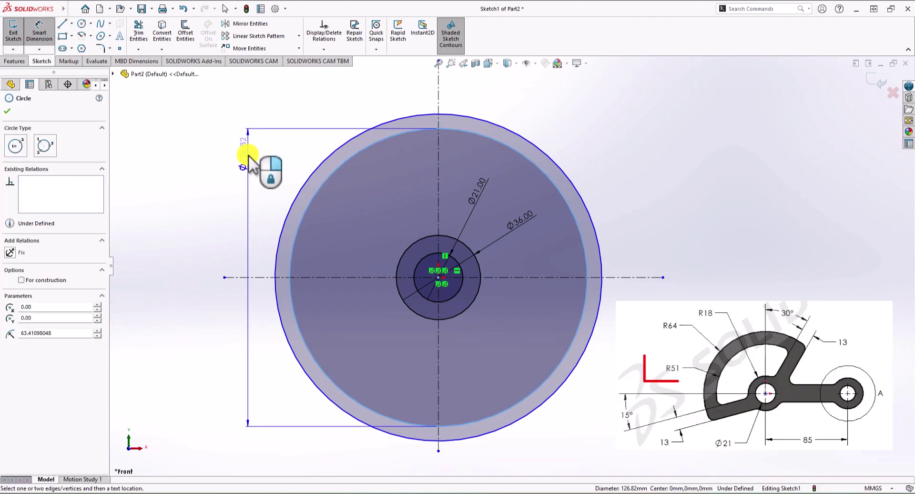
click(248, 166)
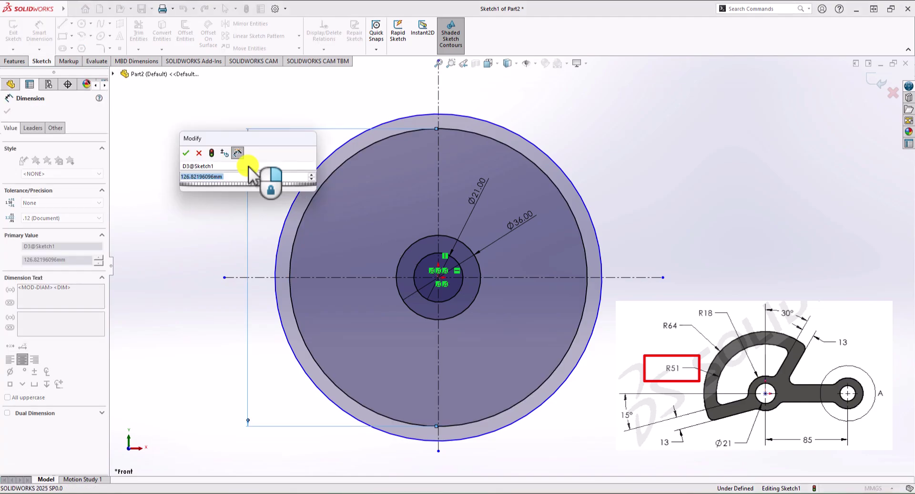
text(2*51)
key(Return)
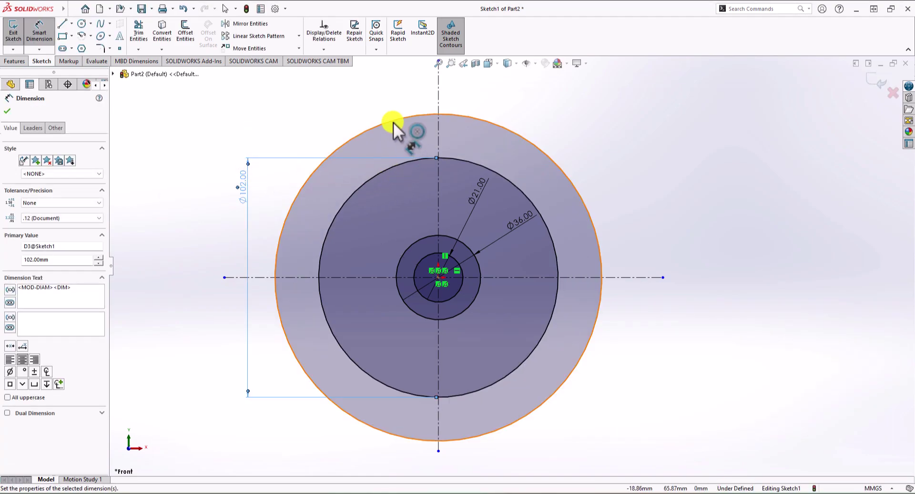
click(390, 121)
click(196, 244)
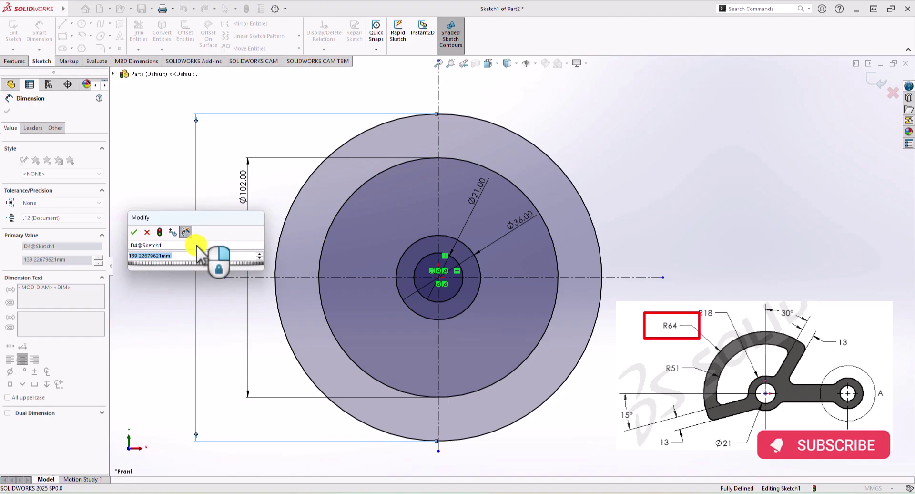
key(Escape)
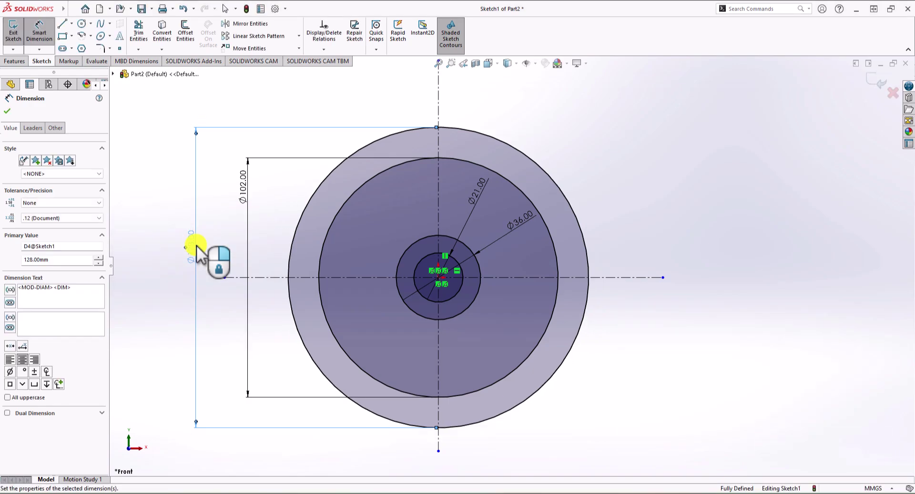
click(197, 245)
key(f)
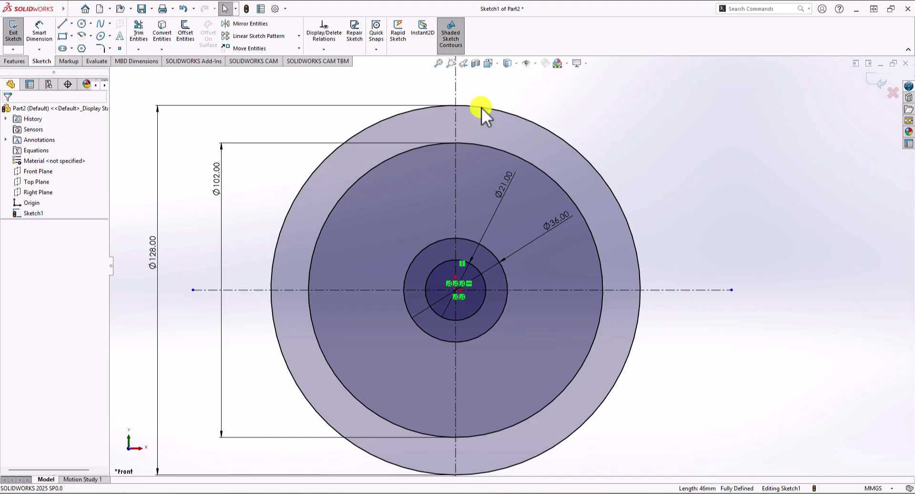
Draw two slanted lines to the outer circle, one from the origin, one from the Ø36 circle
click(63, 23)
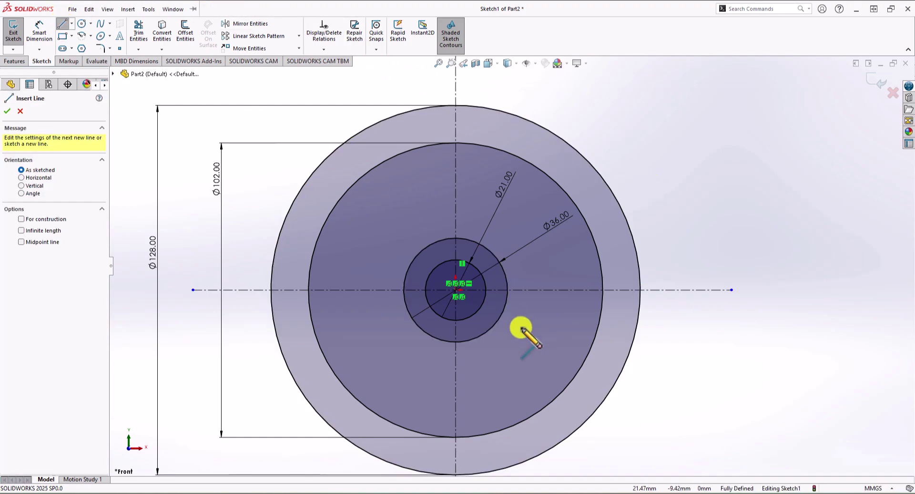
click(455, 289)
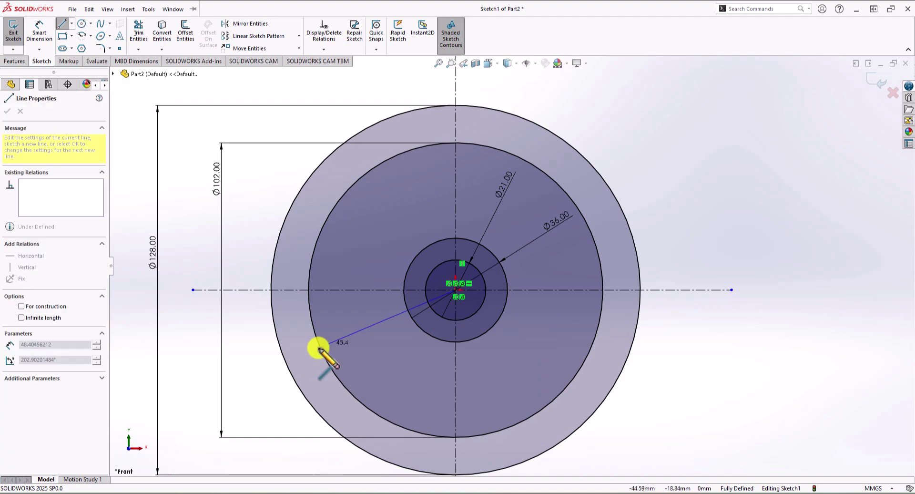
click(284, 362)
key(Escape)
key(Return)
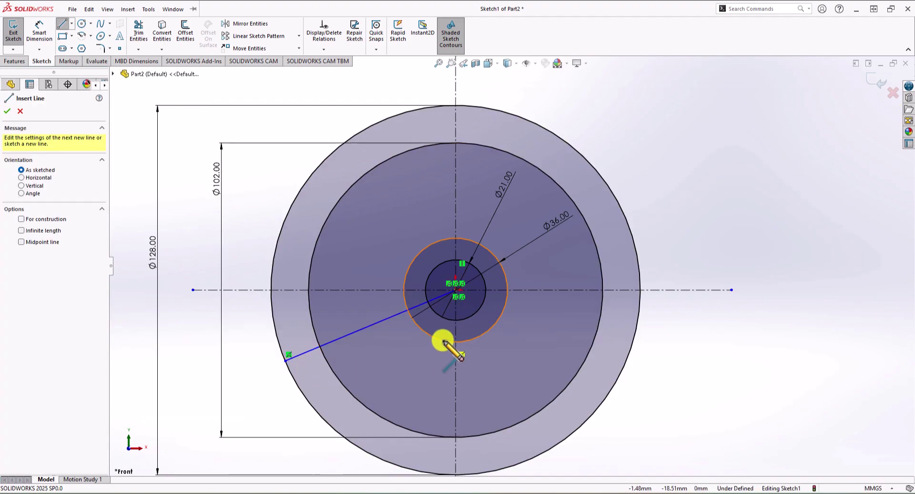
click(431, 336)
click(299, 388)
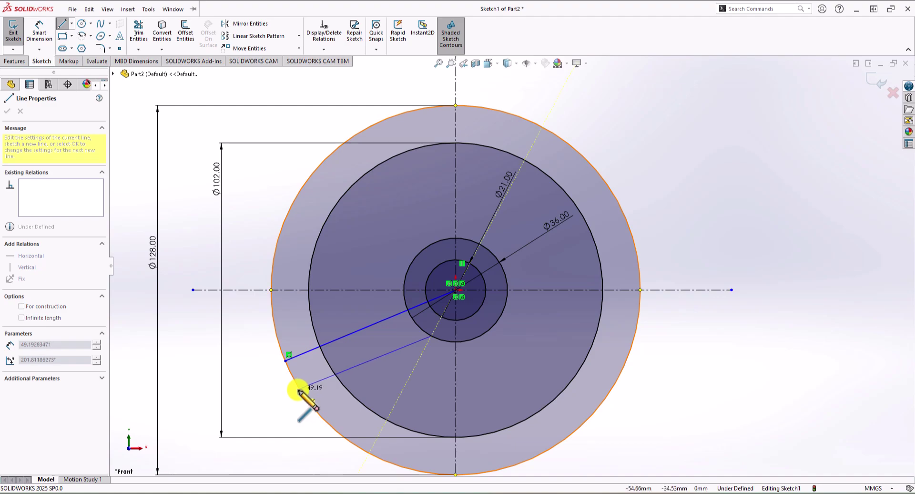
key(Escape)
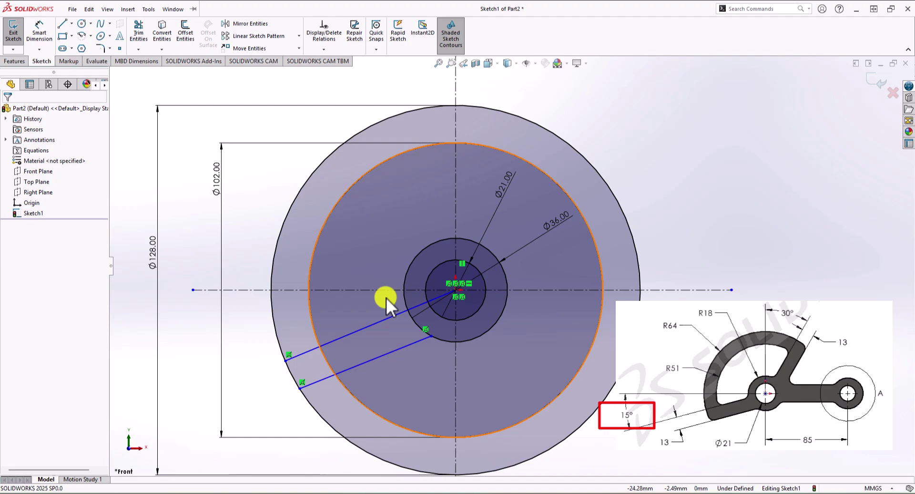
Dimension the upper slanted line at 15° from the horizontal centerline
click(39, 31)
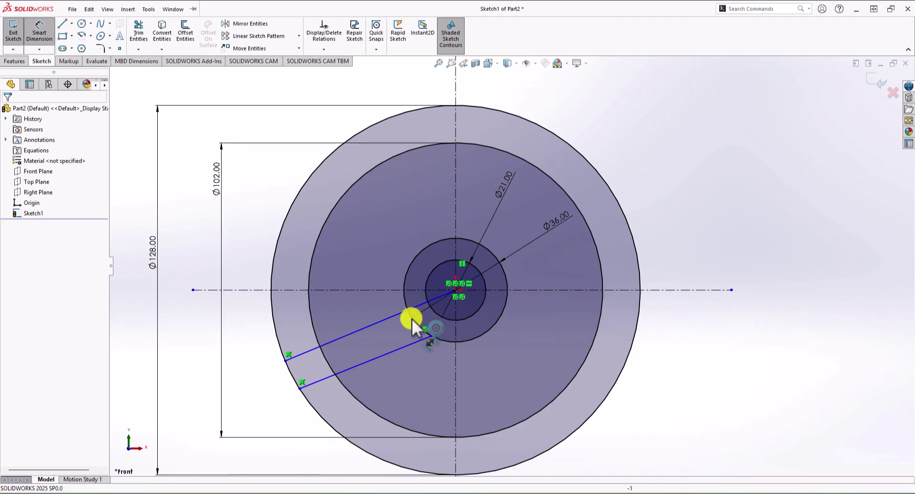
click(391, 318)
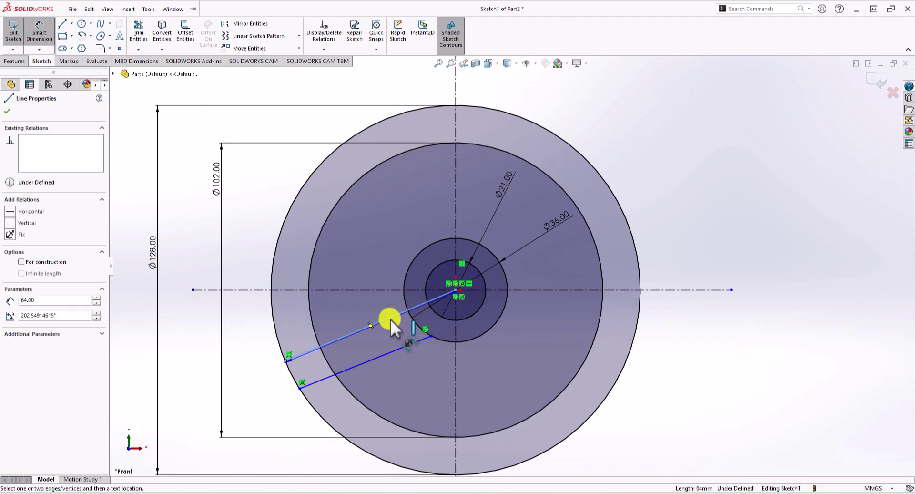
click(350, 291)
click(241, 339)
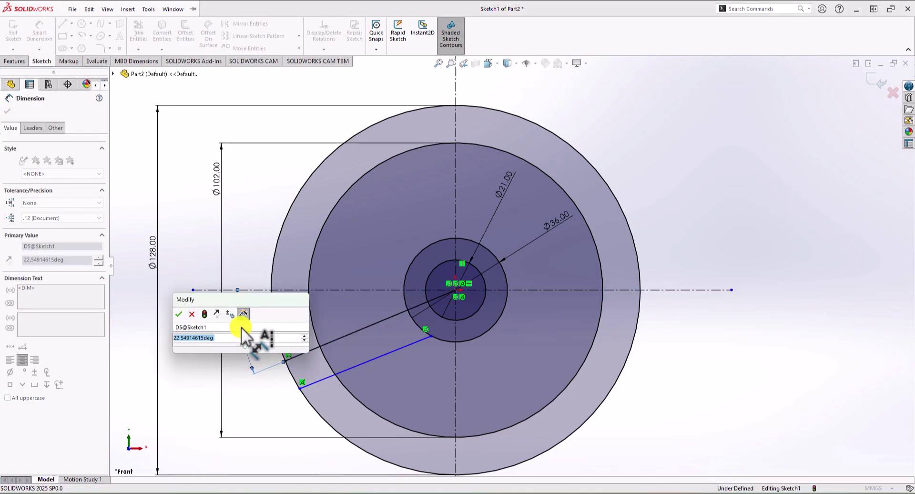
text(15)
key(Return)
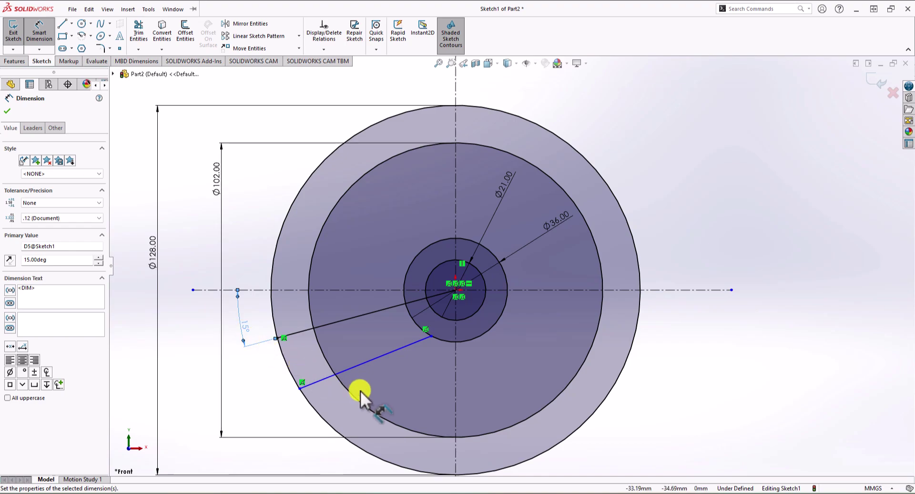
click(362, 365)
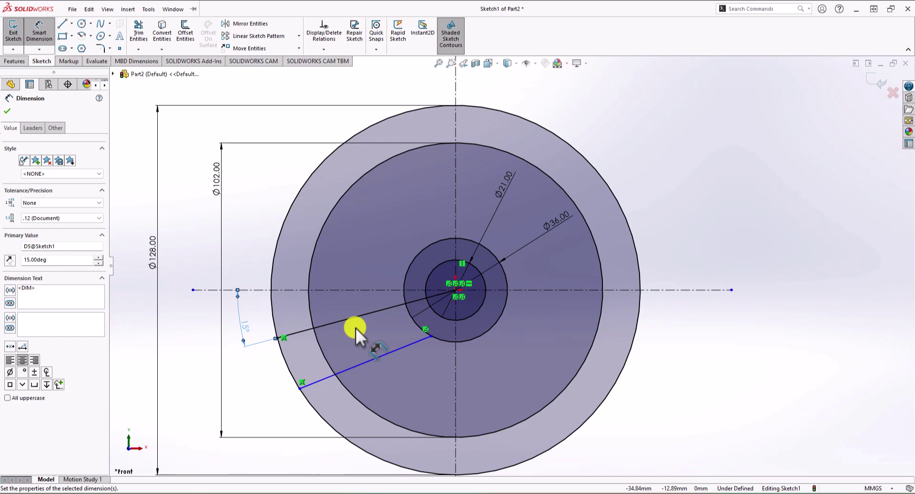
Add a Parallel relation between the two slanted lines
key(Escape)
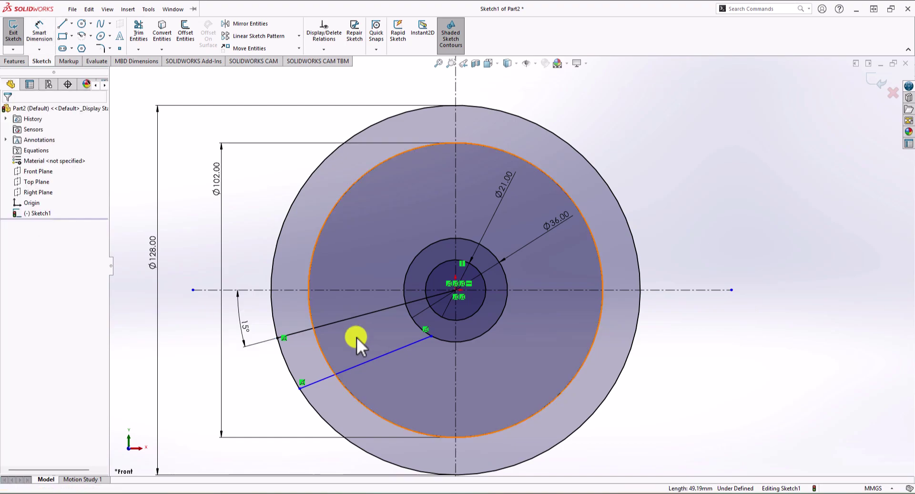
click(376, 360)
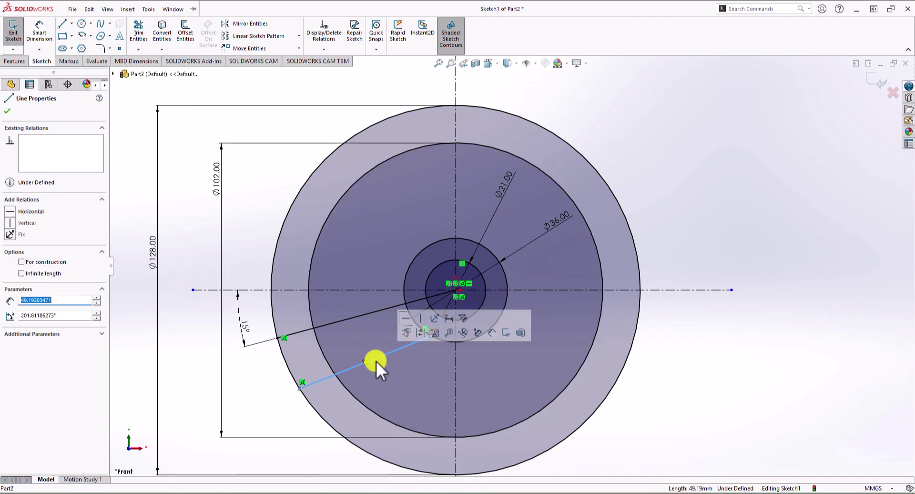
click(359, 318)
ctrl+click(359, 317)
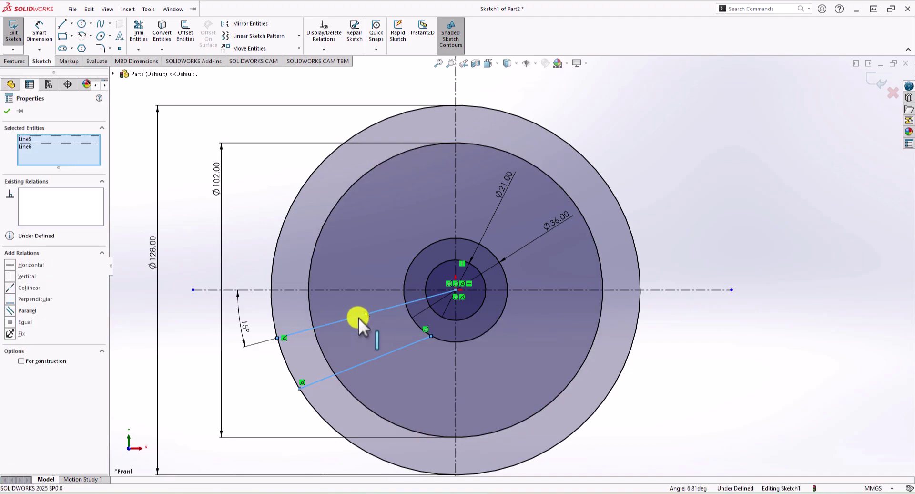
click(10, 310)
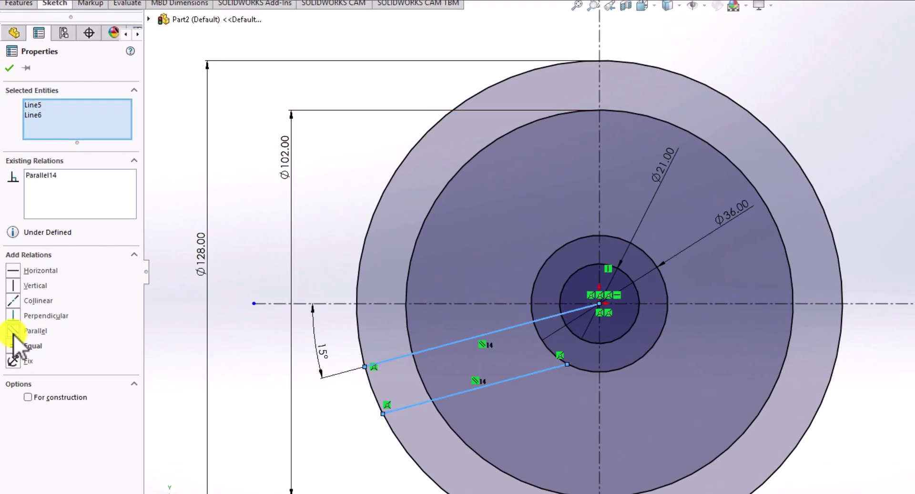
key(Escape)
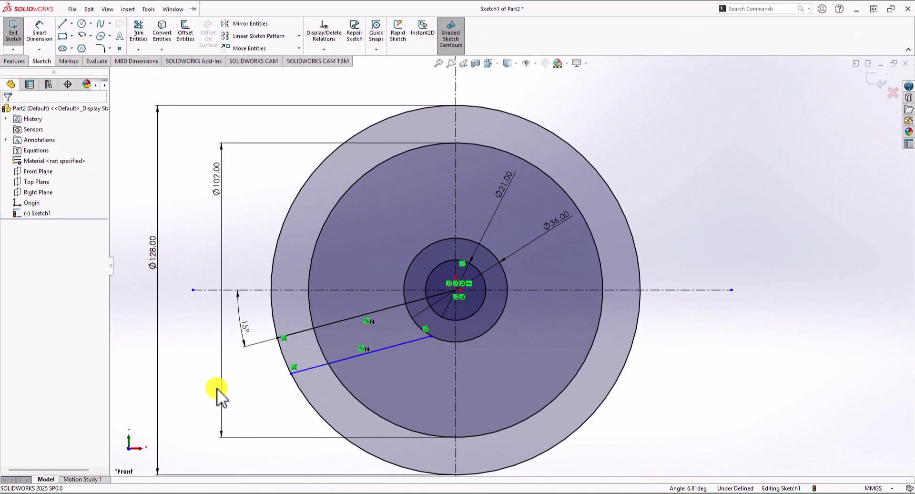
Dimension the distance between the parallel lines as 13 mm
click(47, 29)
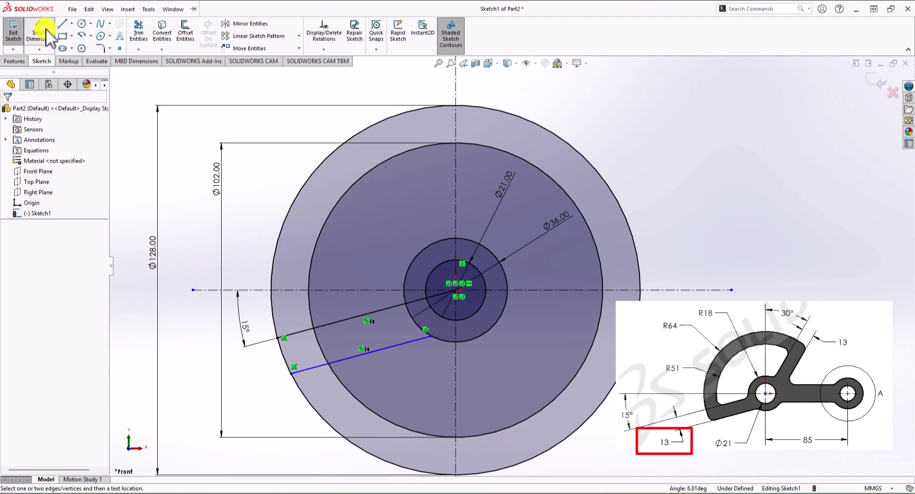
click(383, 351)
click(343, 322)
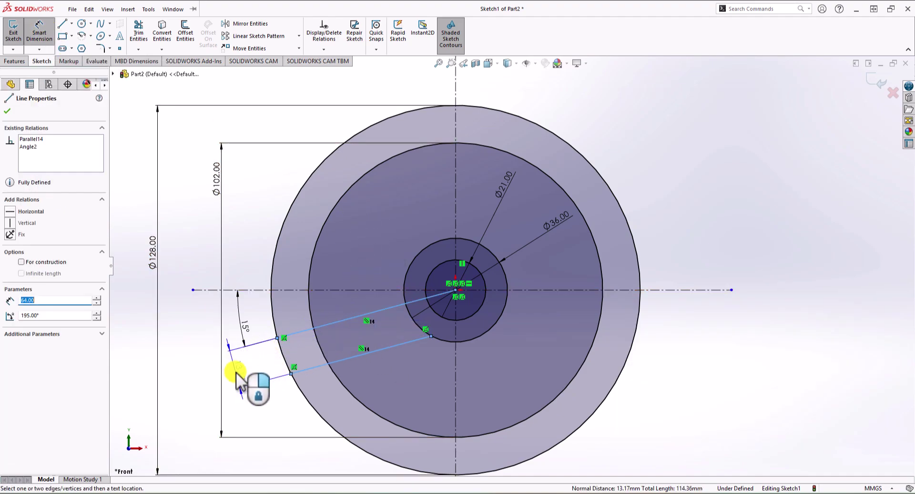
click(238, 370)
text(13)
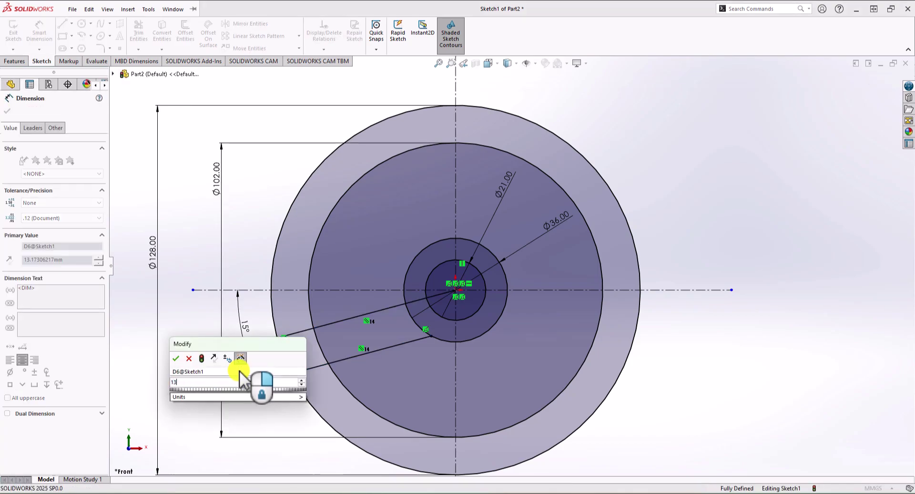
key(Return)
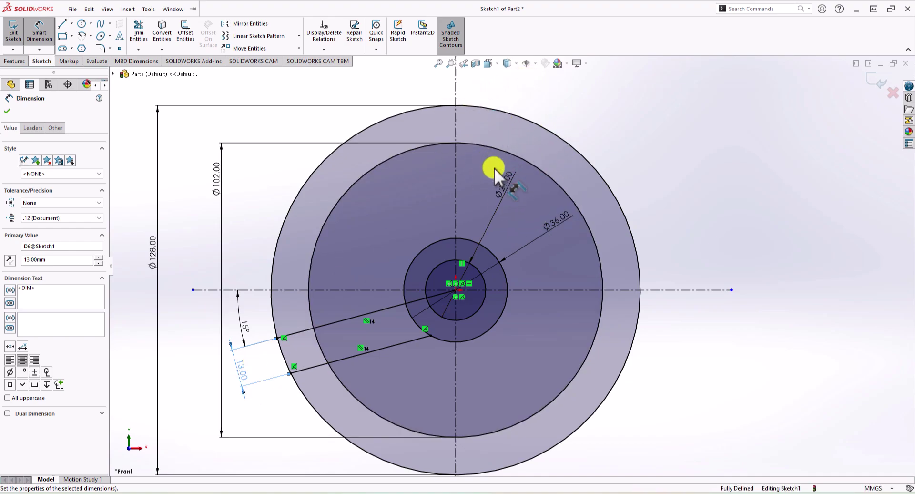
click(62, 24)
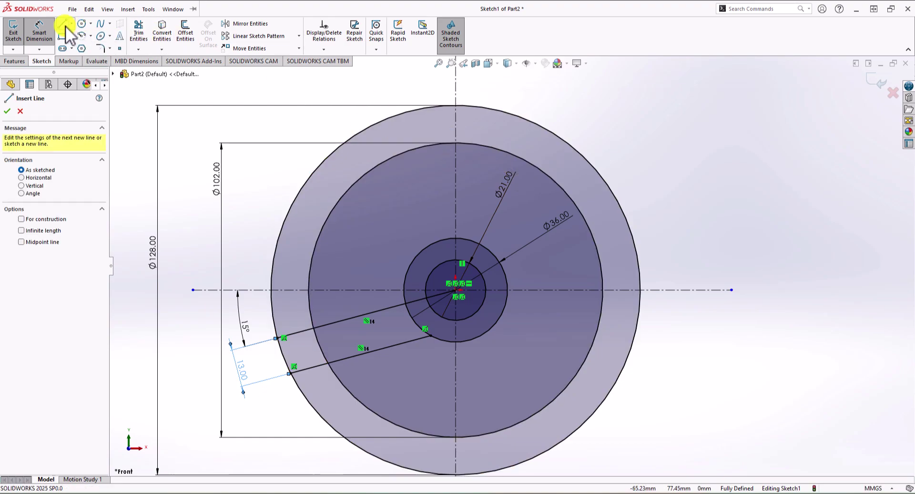
Draw two upper-right lines to the Ø128 circle, one from the origin, one from the Ø36 circle
click(456, 289)
click(515, 114)
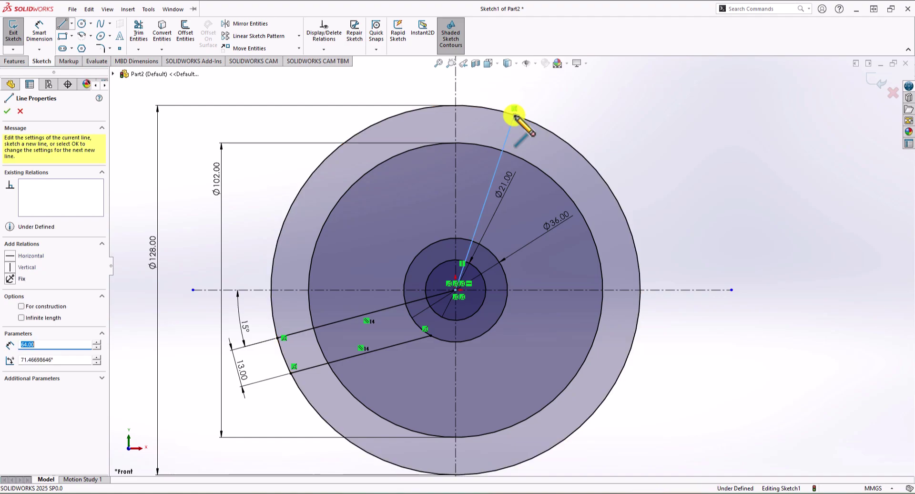
key(Escape)
key(l)
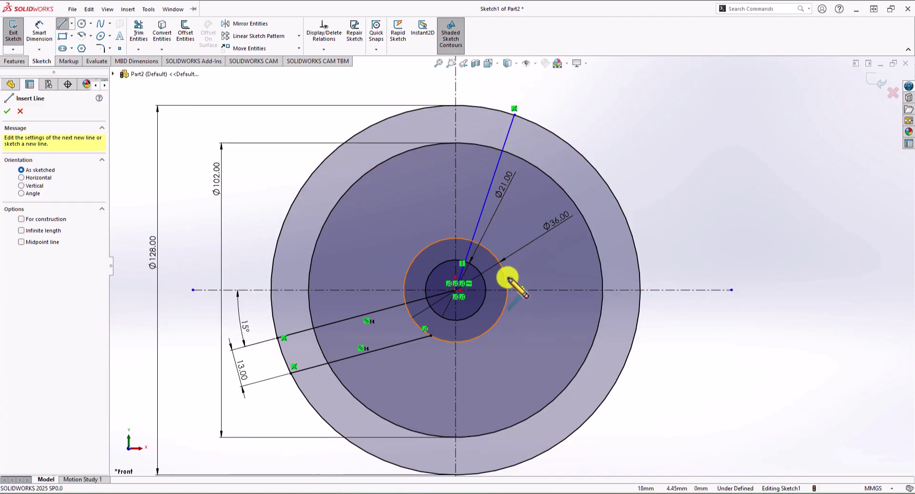
click(507, 290)
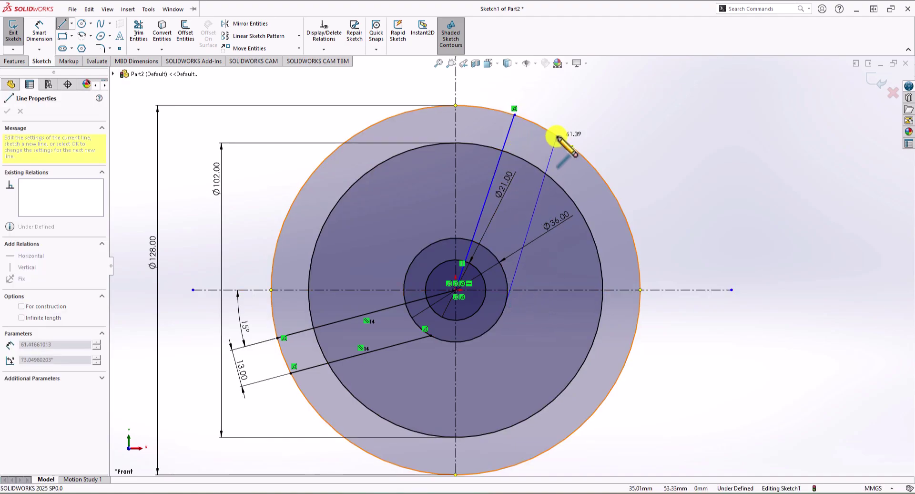
key(Escape)
key(l)
click(496, 253)
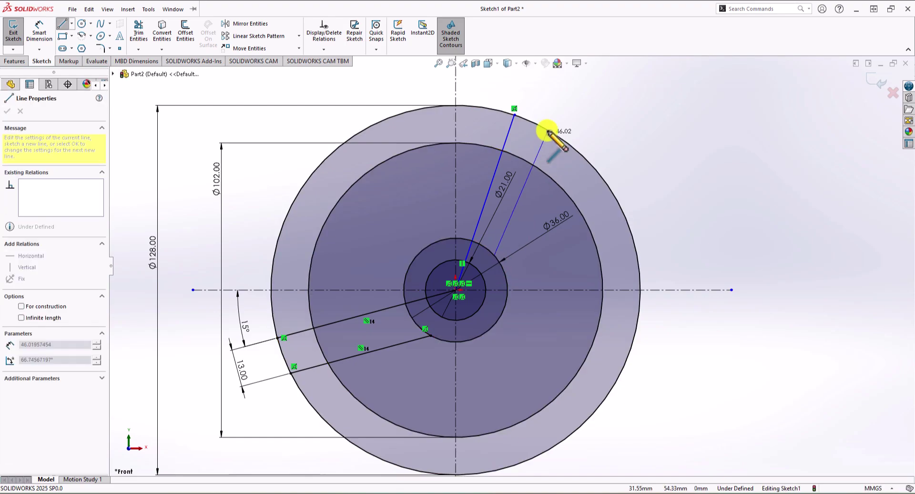
click(548, 131)
key(Escape)
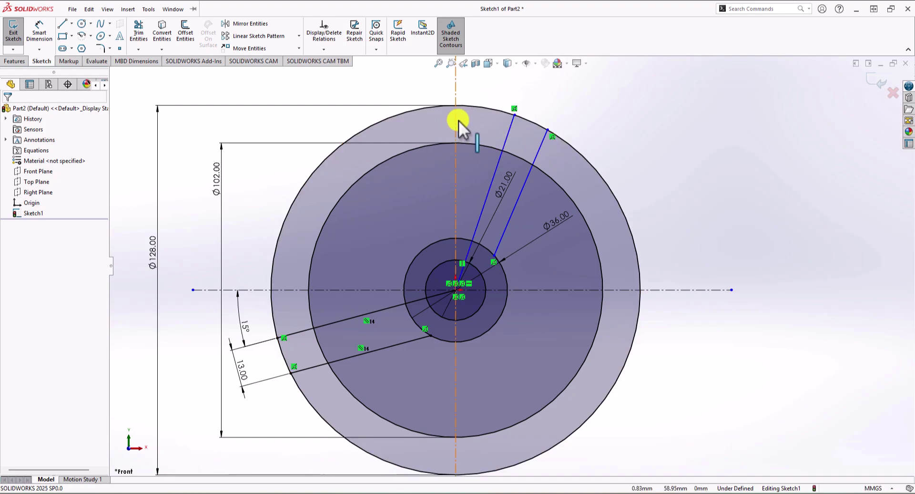
Dimension the line from the origin at 30° from the vertical centreline
click(40, 30)
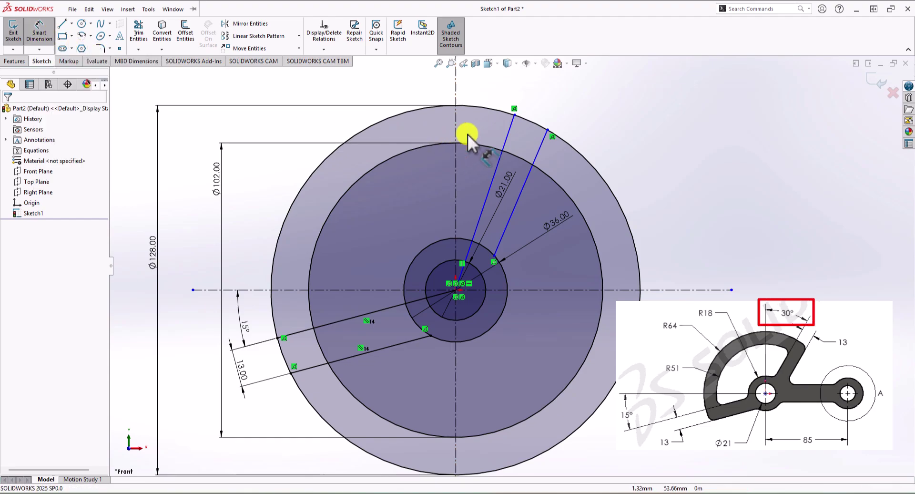
drag(510, 128, 456, 126)
click(456, 127)
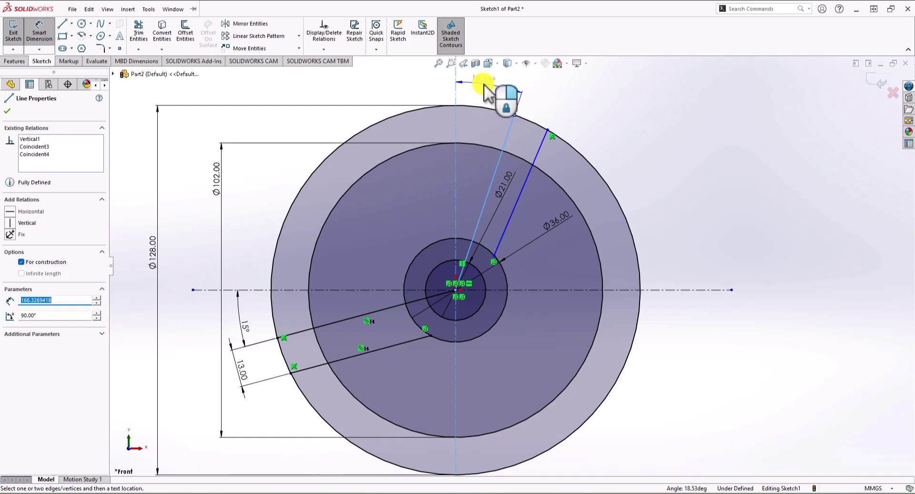
click(486, 88)
text(30)
key(Return)
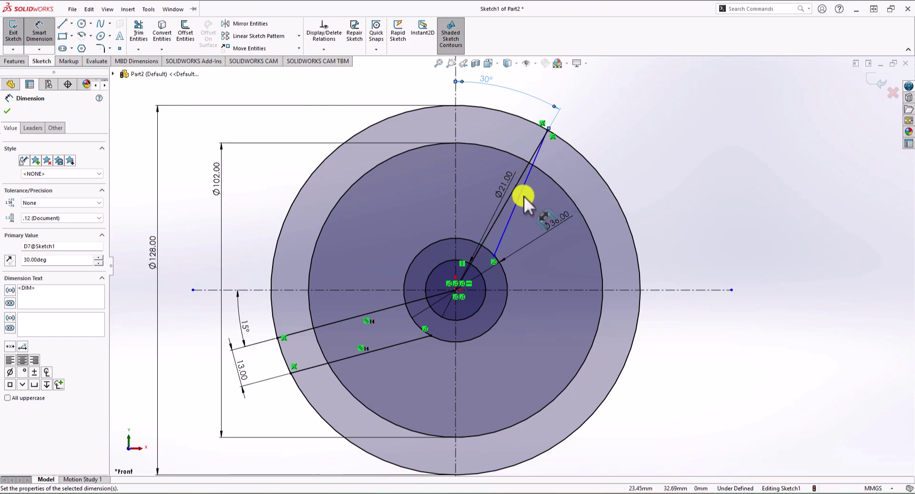
key(Escape)
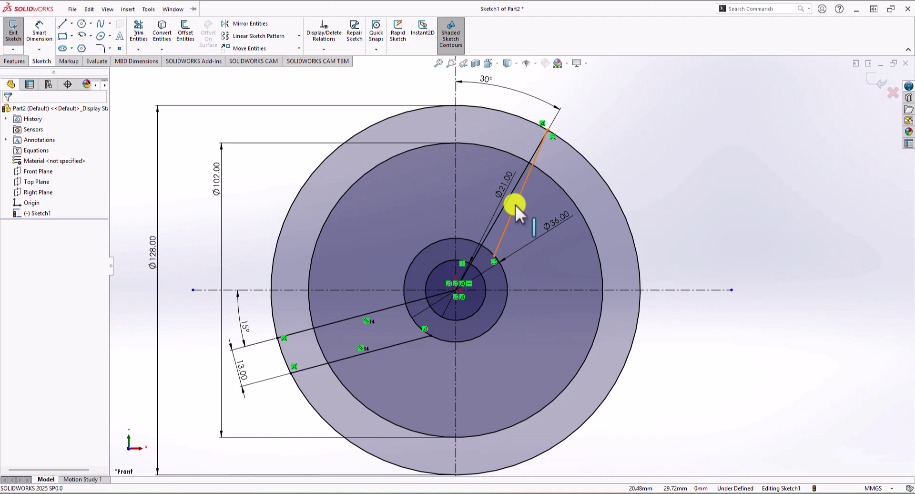
Add a Parallel relation between the two upper-right lines
click(516, 205)
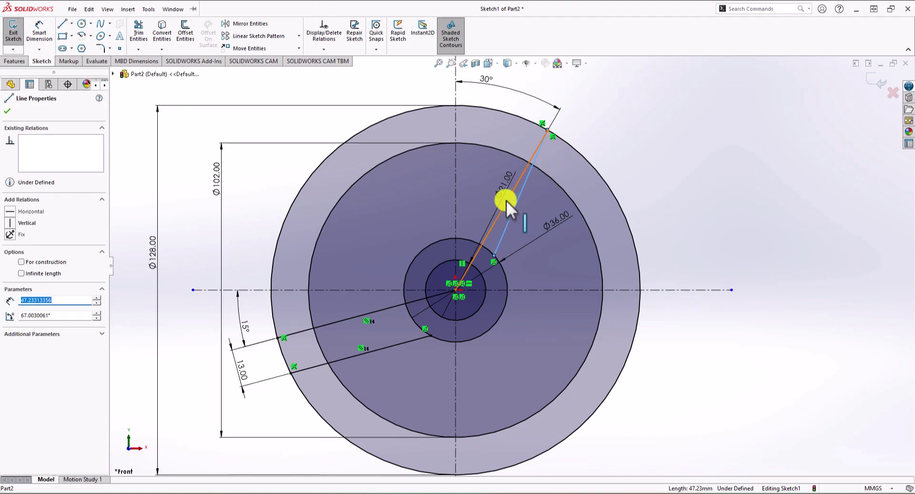
ctrl+click(506, 200)
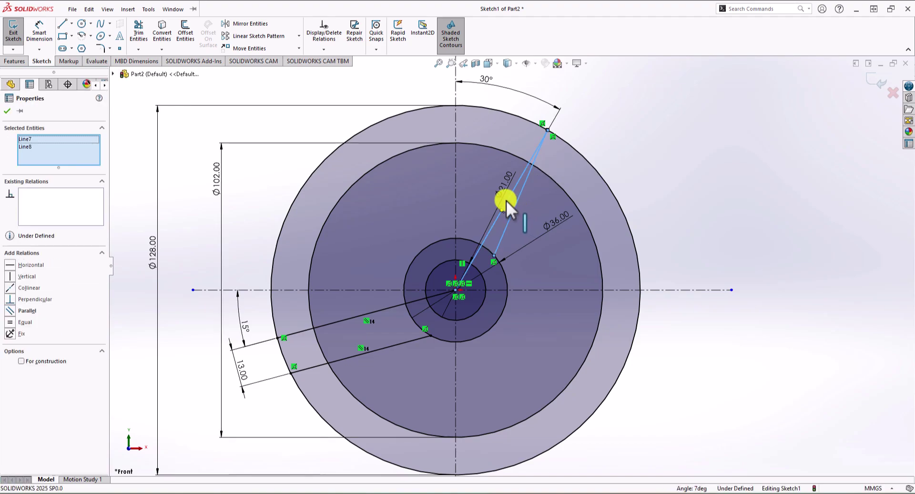
click(10, 311)
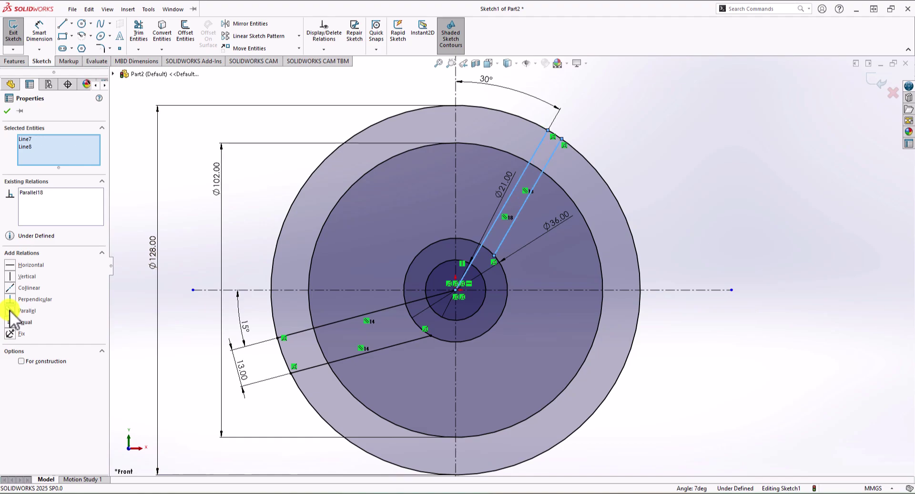
key(Escape)
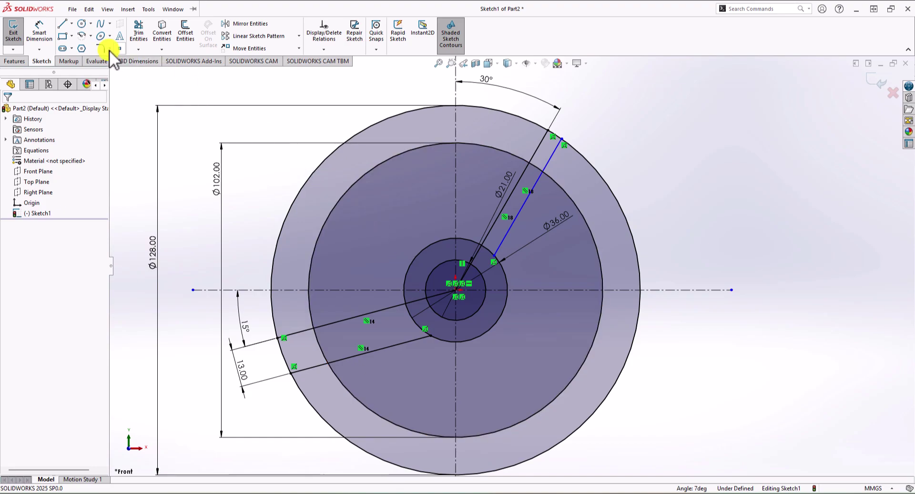
Dimension the spacing between the upper-right parallel lines as 13 mm
click(36, 31)
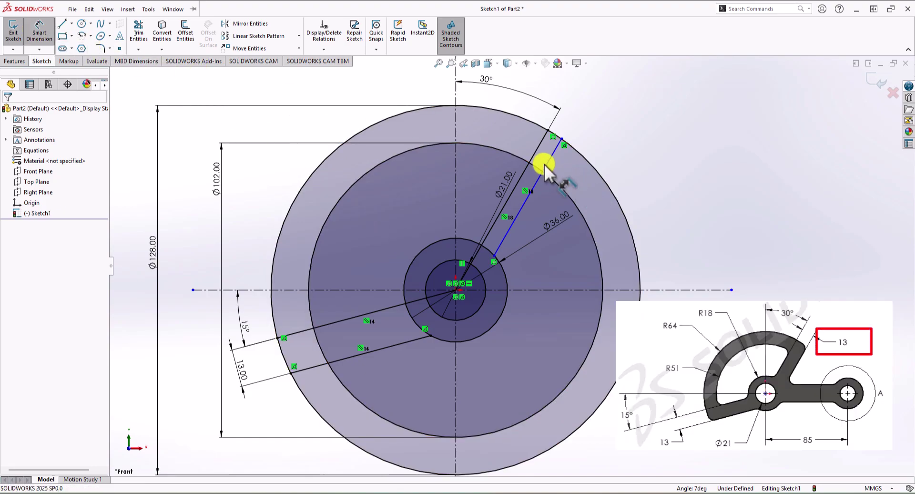
click(547, 164)
click(534, 159)
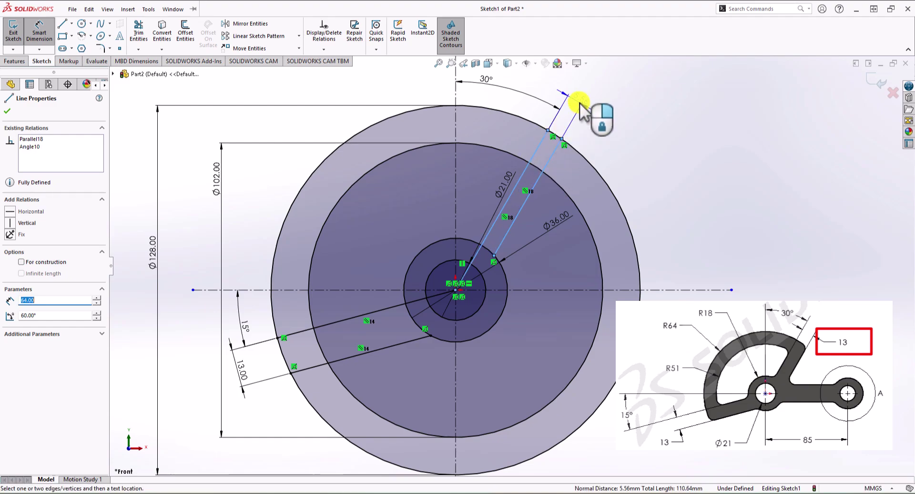
click(599, 108)
text(13)
key(Return)
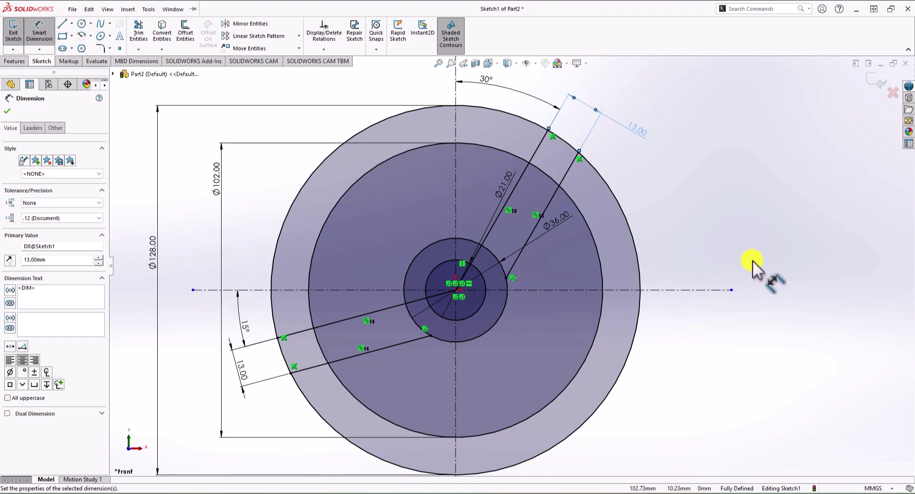
click(81, 23)
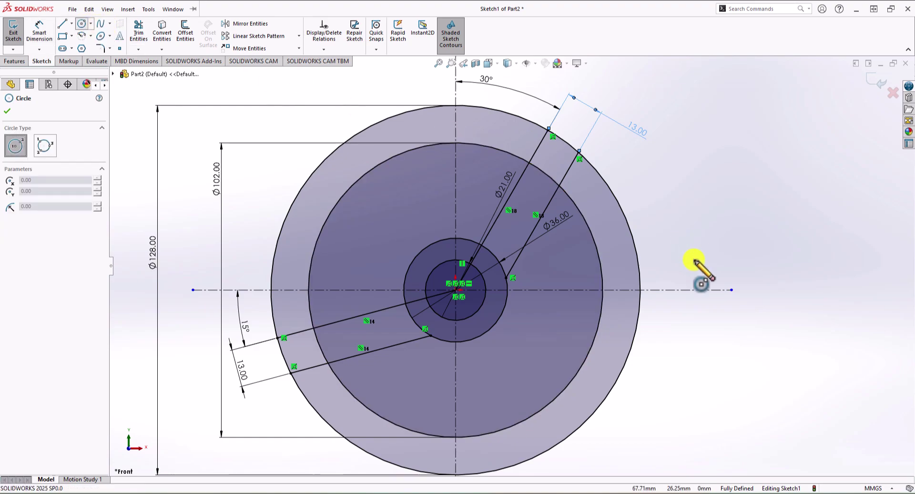
Draw two concentric circles on the right end of the horizontal centreline
click(732, 289)
click(749, 274)
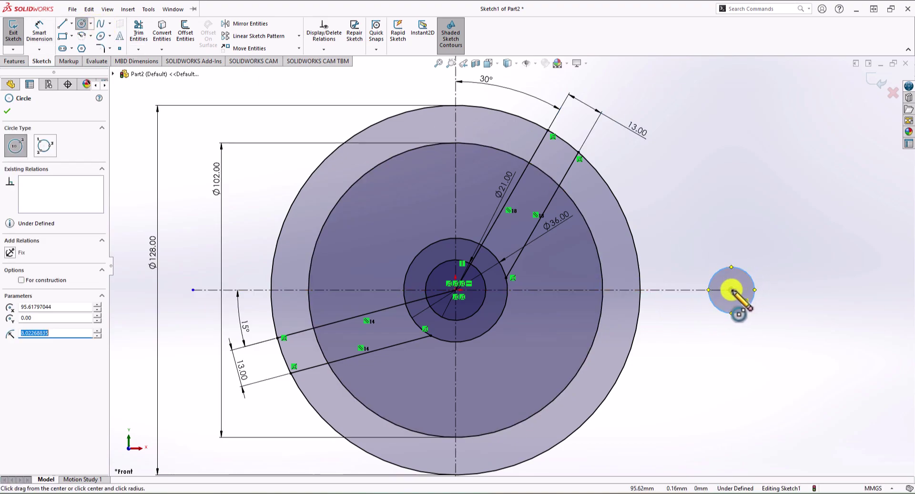
click(732, 289)
key(Escape)
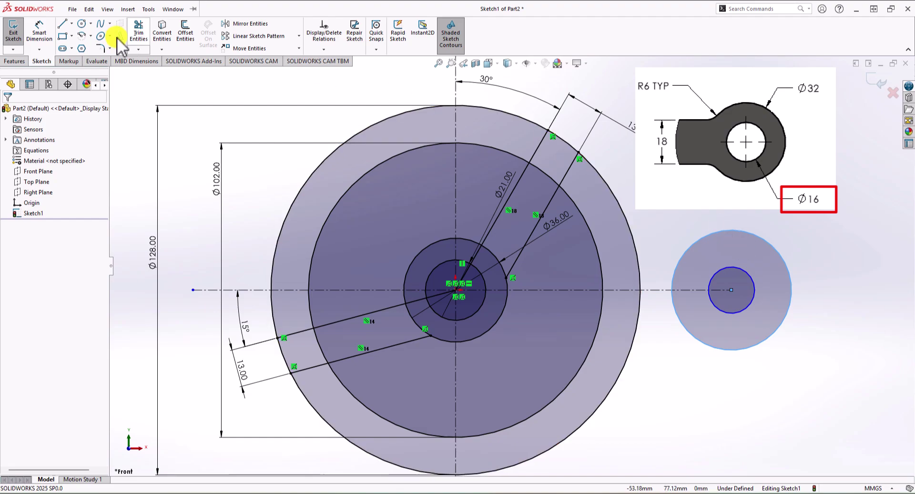
Dimension the new circles as Ø16 and Ø32
click(43, 40)
click(731, 267)
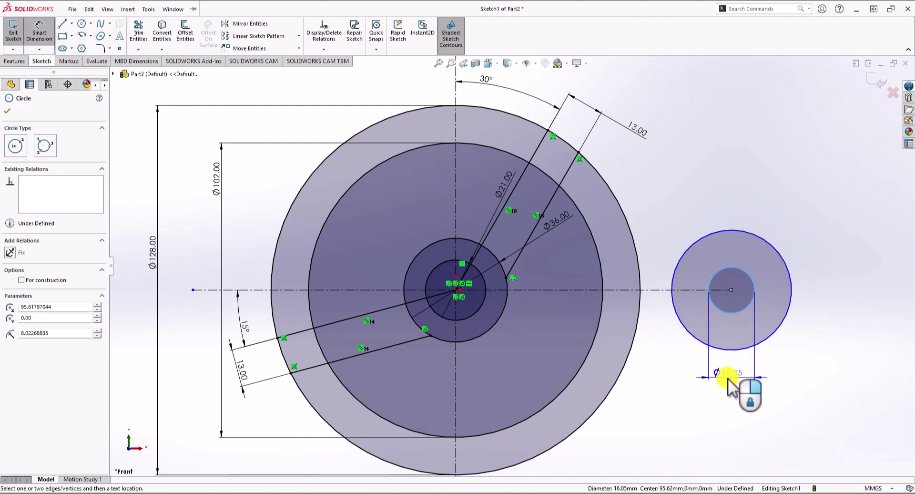
click(729, 387)
text(16)
key(Return)
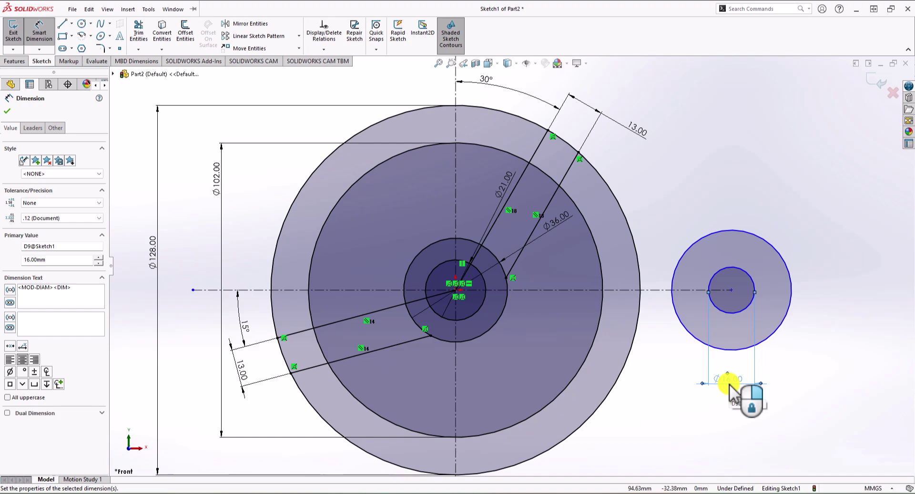
click(731, 232)
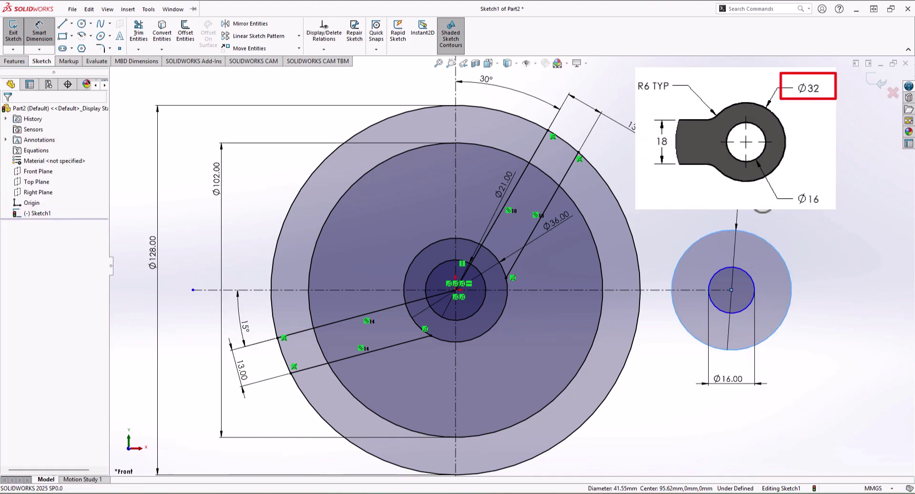
text(32)
key(Return)
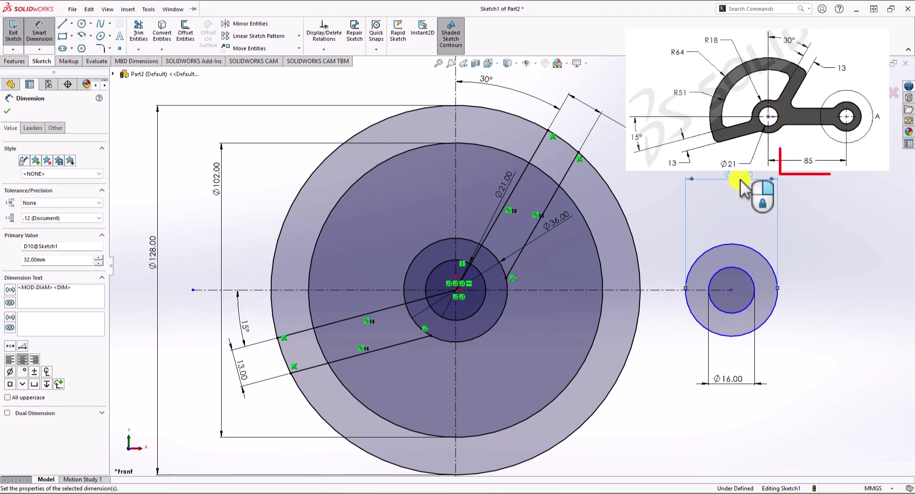
Set the circles' centre 85 mm horizontally from the origin
click(732, 290)
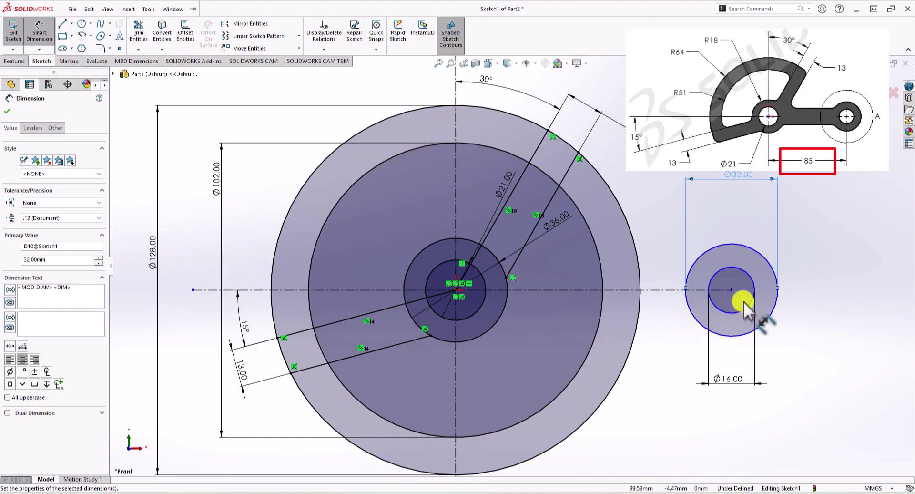
click(455, 289)
click(618, 441)
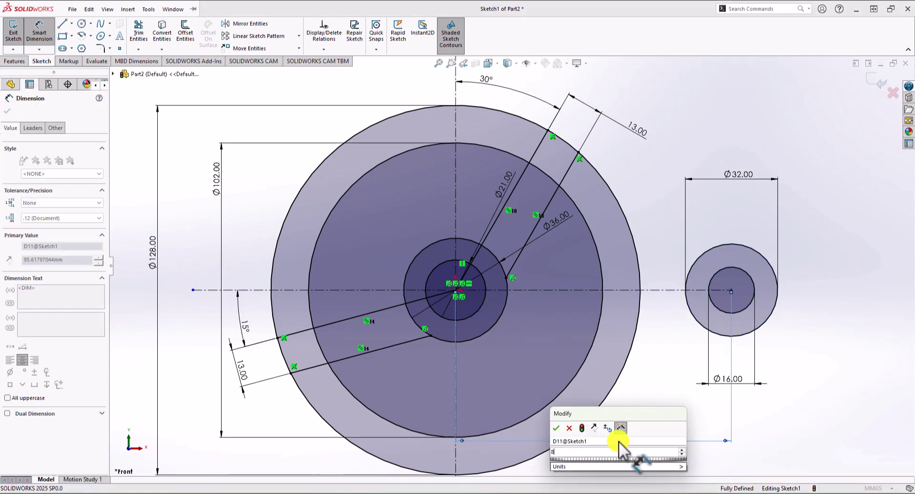
text(85)
key(Return)
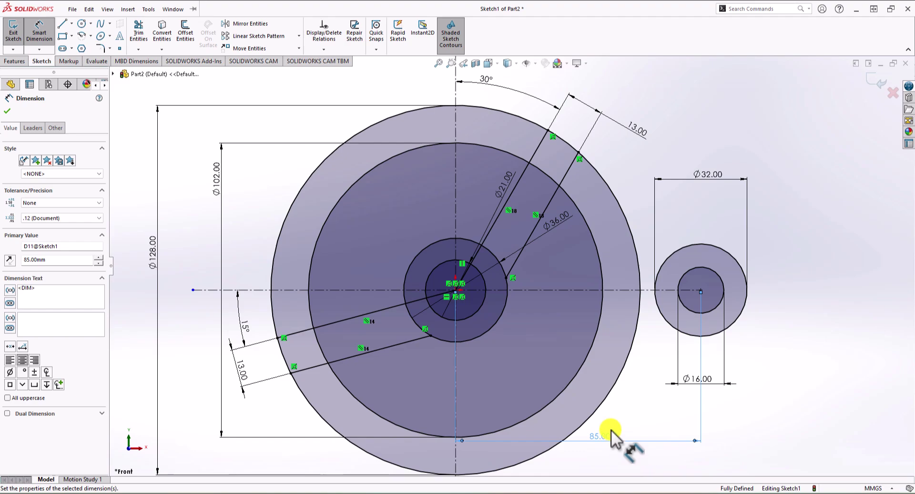
Draw upper and lower horizontal lines from the Ø32 circle to the Ø36 circle
click(66, 26)
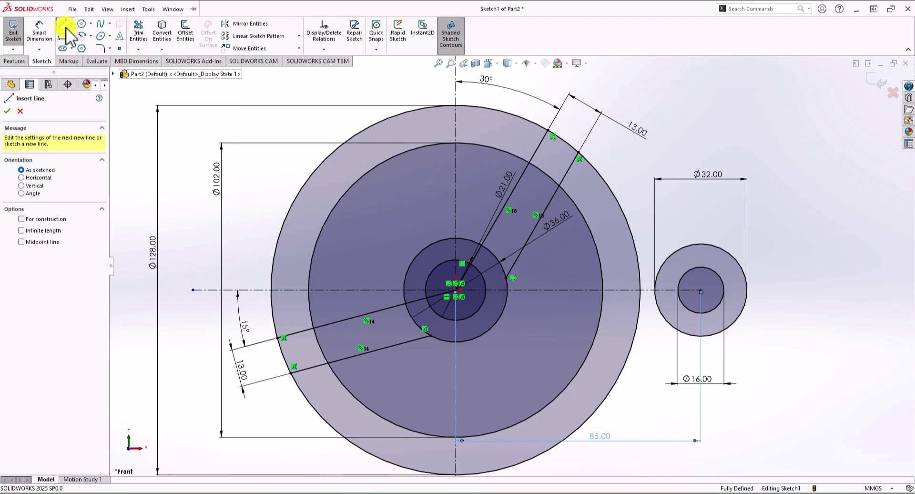
click(663, 264)
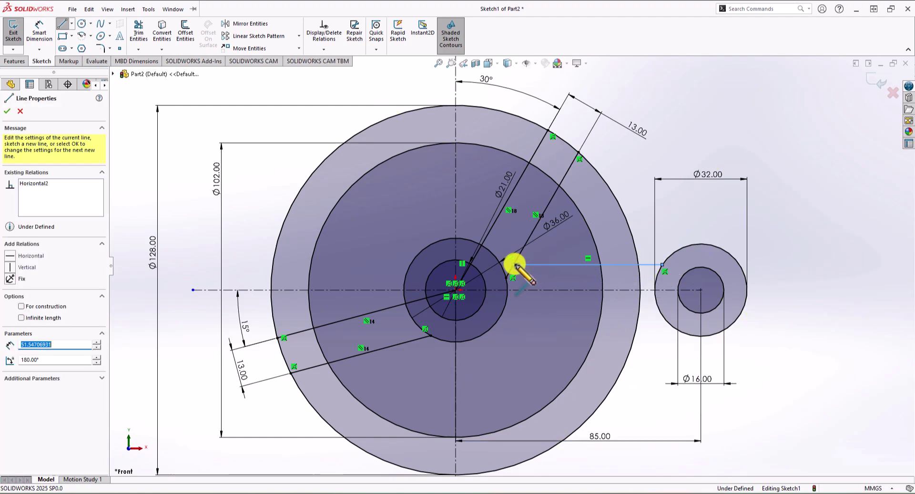
double_click(515, 265)
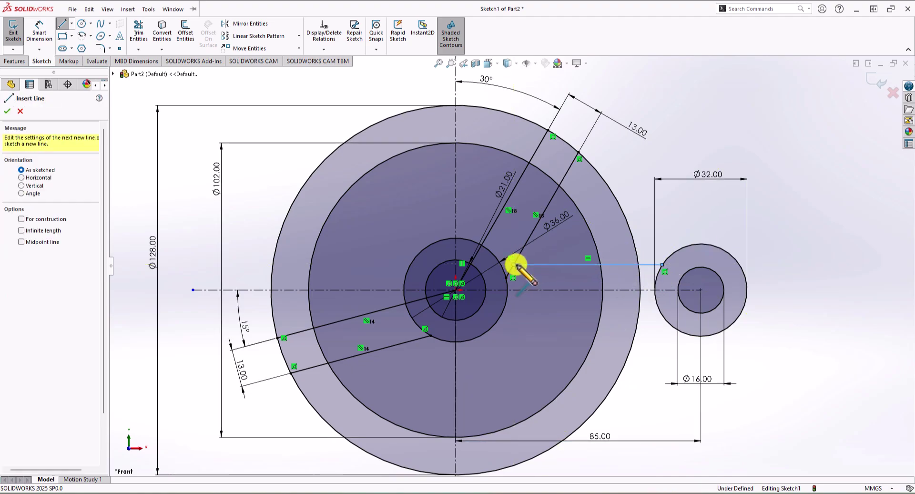
click(664, 318)
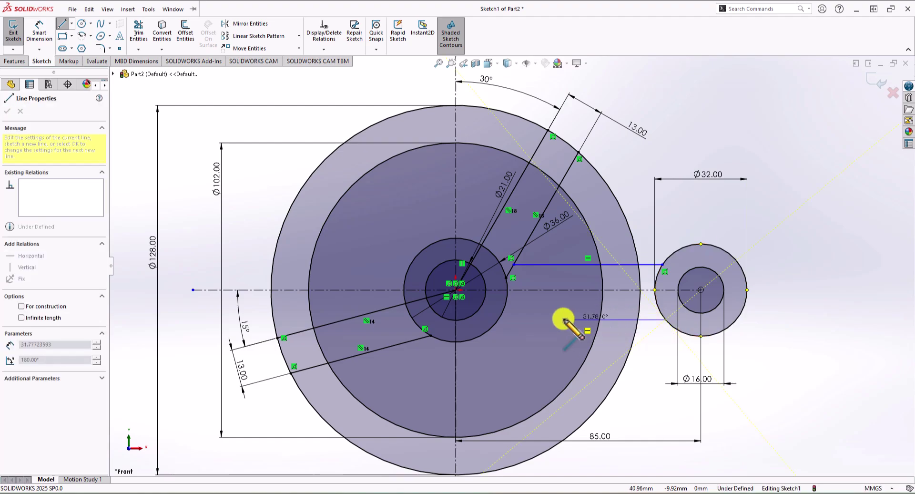
double_click(499, 319)
key(Escape)
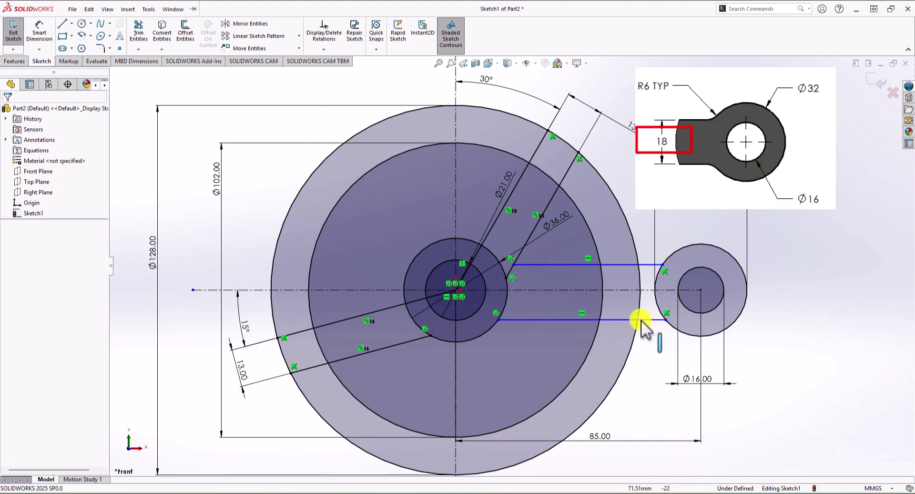
Dimension the two horizontal lines 18 mm apart
click(39, 31)
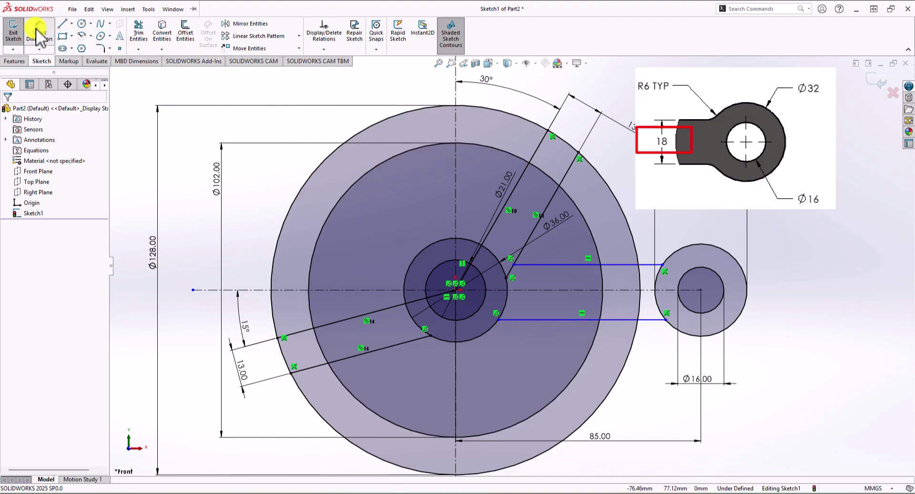
click(629, 319)
click(619, 265)
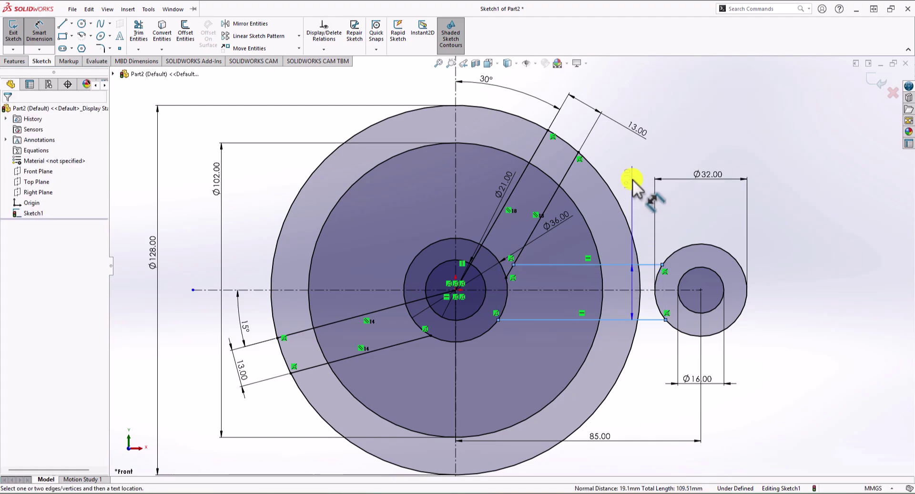
click(633, 180)
text(18)
key(Return)
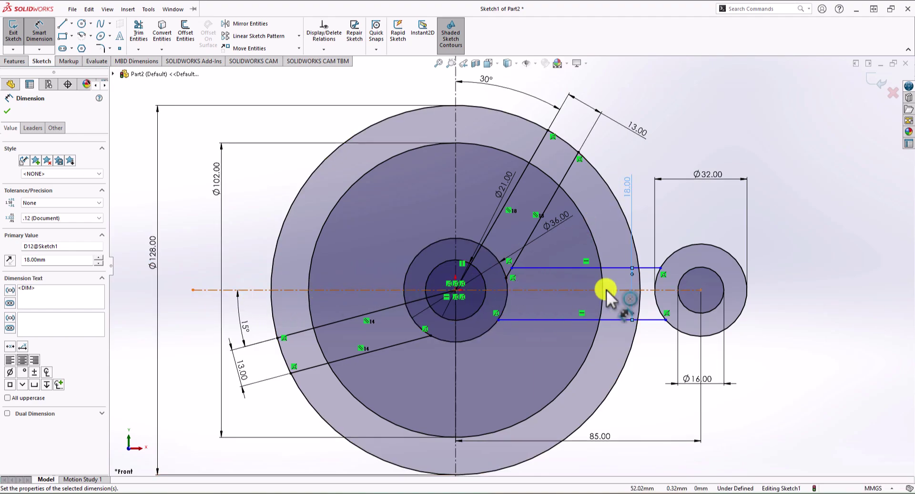
key(Escape)
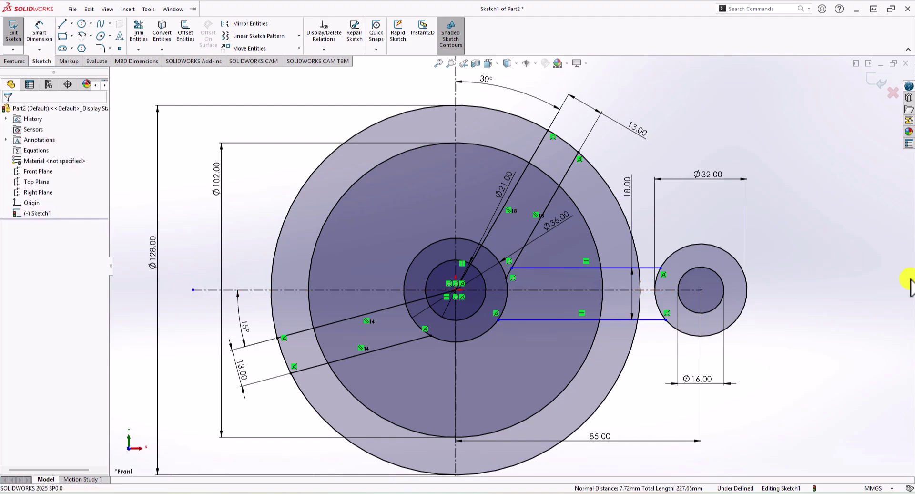
Make the two horizontal lines symmetric about the horizontal centerline
click(608, 266)
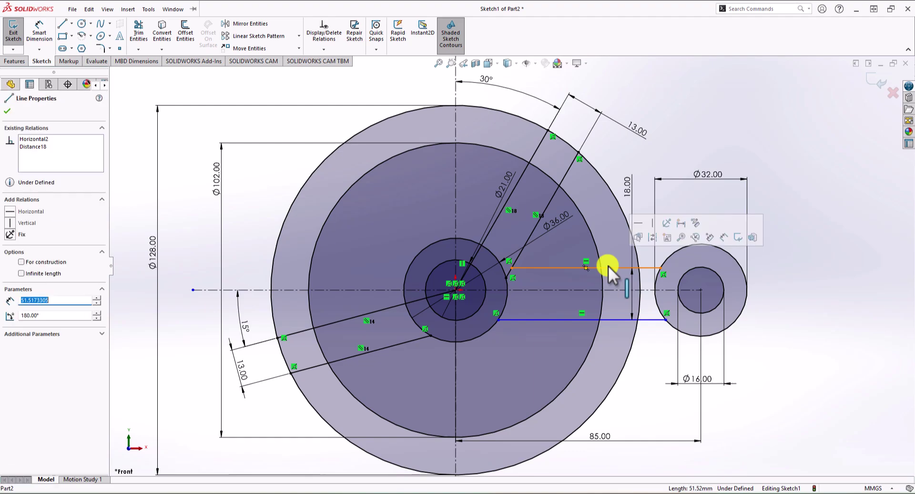
ctrl+click(608, 290)
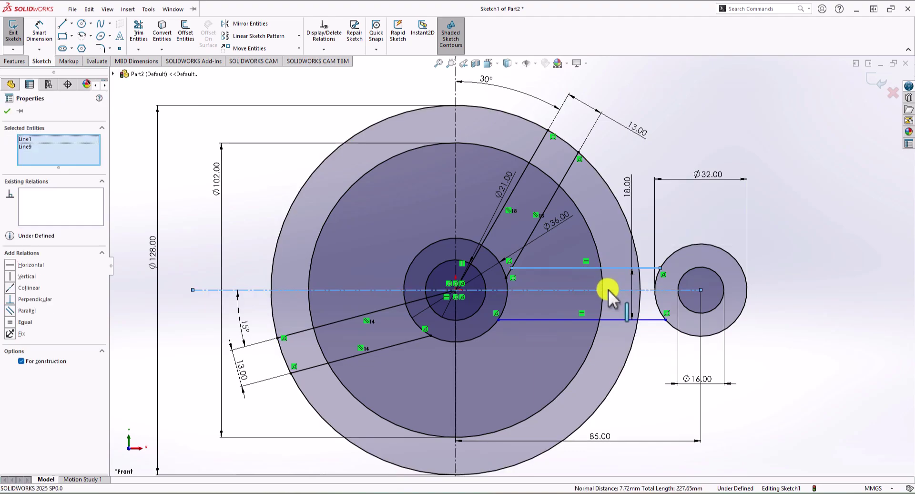
ctrl+click(608, 318)
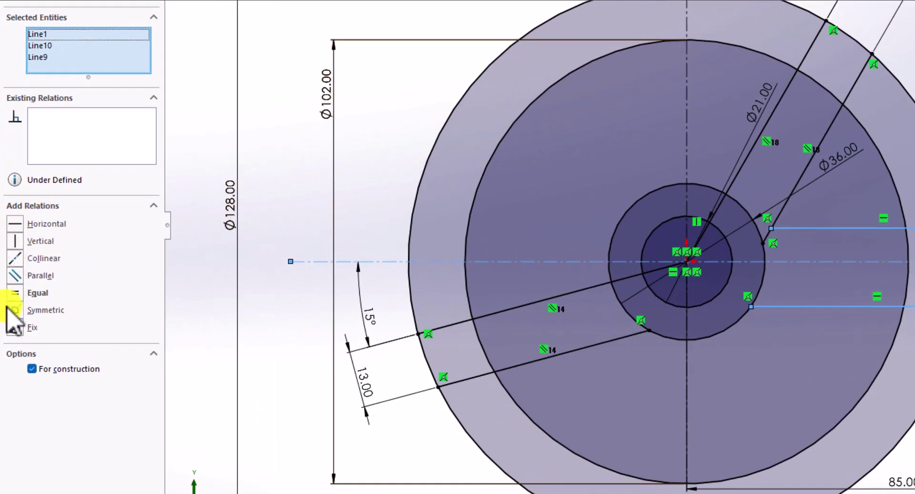
click(13, 310)
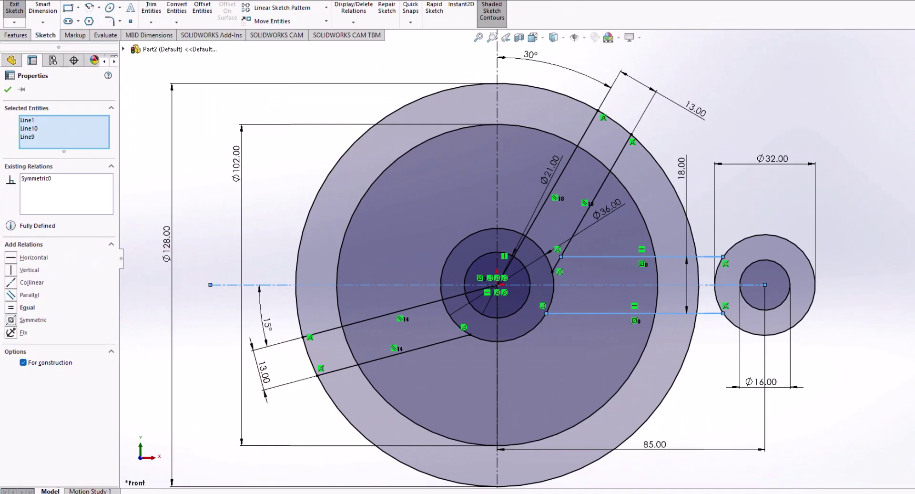
click(913, 260)
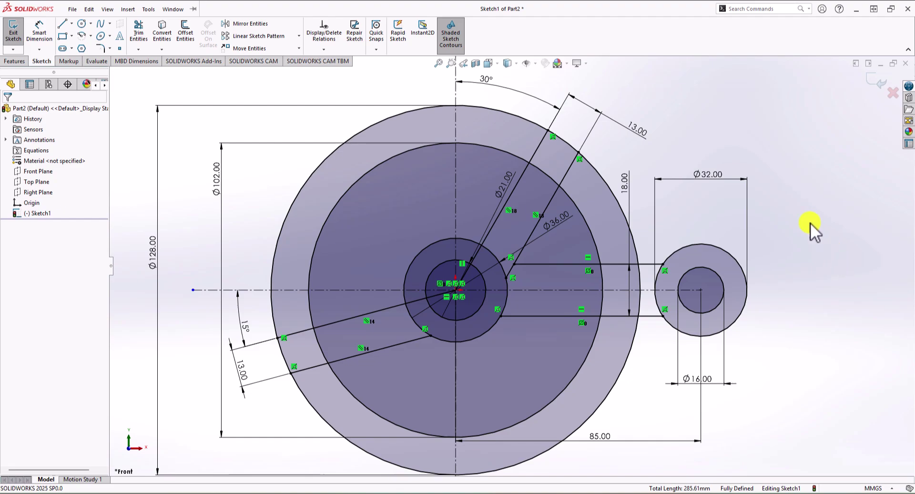
Power Trim a segment of the Ø102 circle and the lower-right arc of the Ø128 circle
click(193, 9)
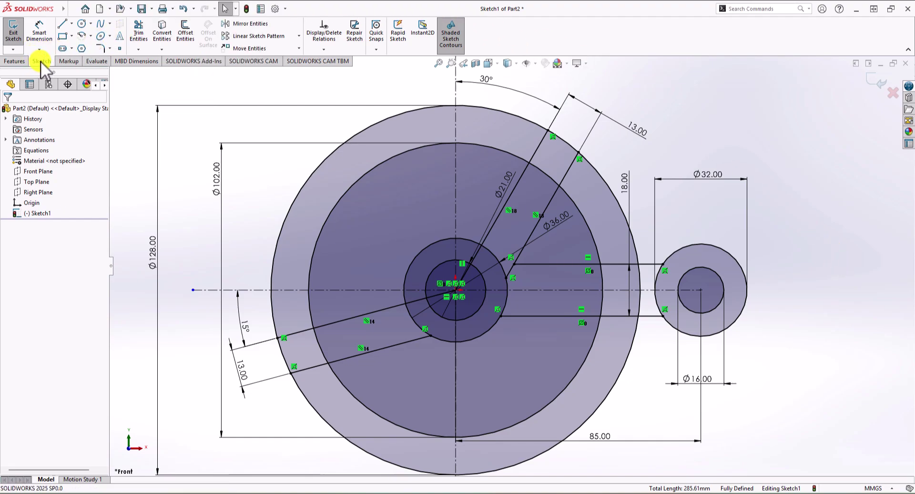
click(139, 34)
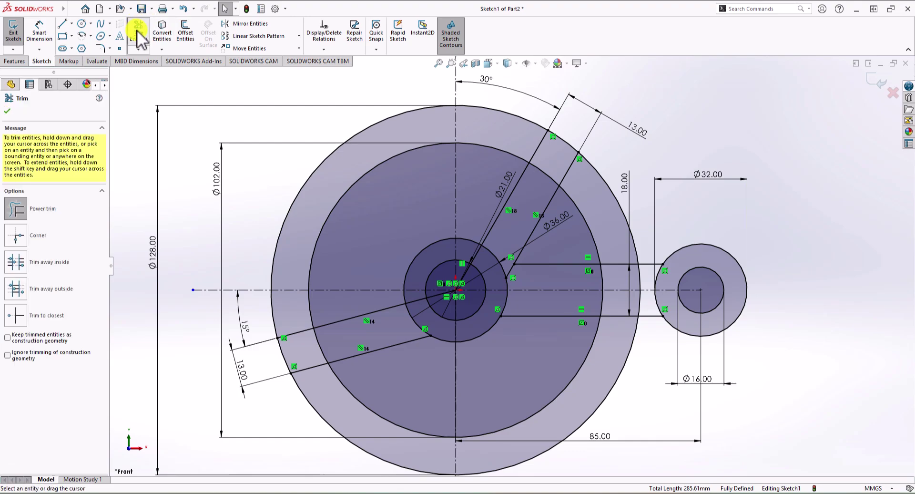
key(f)
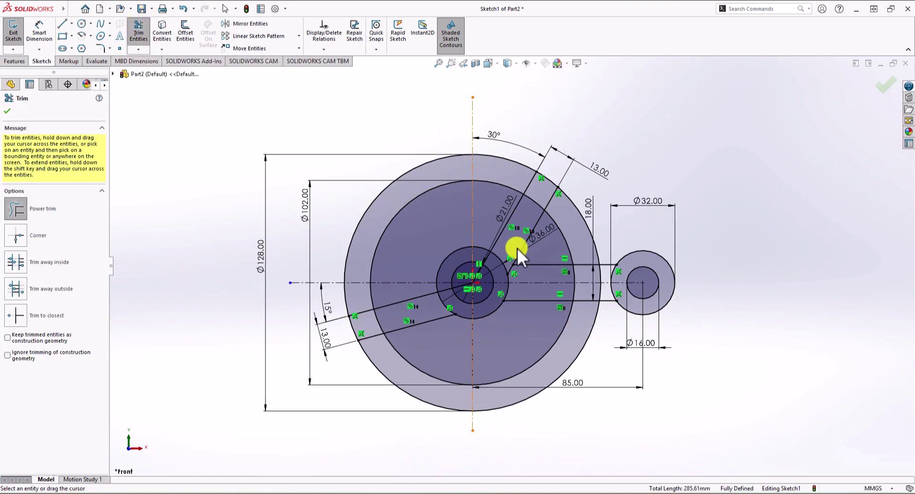
scroll(575, 205, down, 3)
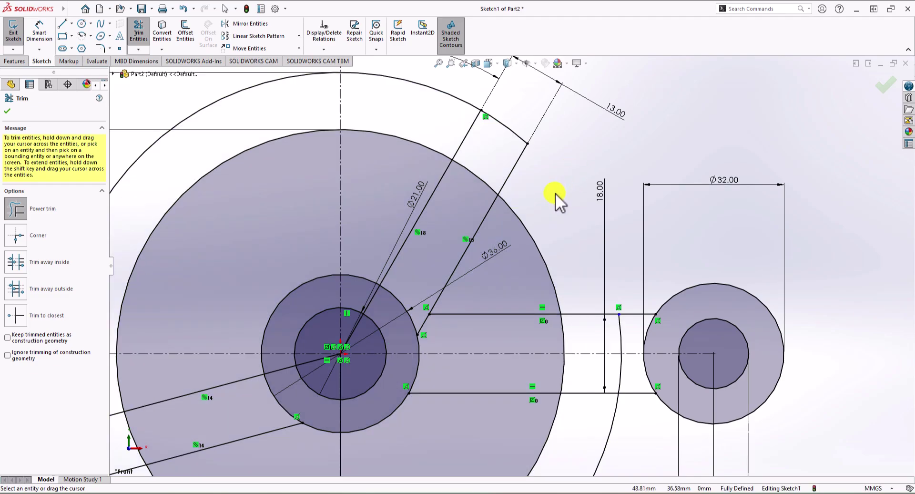
drag(556, 194, 527, 265)
scroll(567, 298, up, 3)
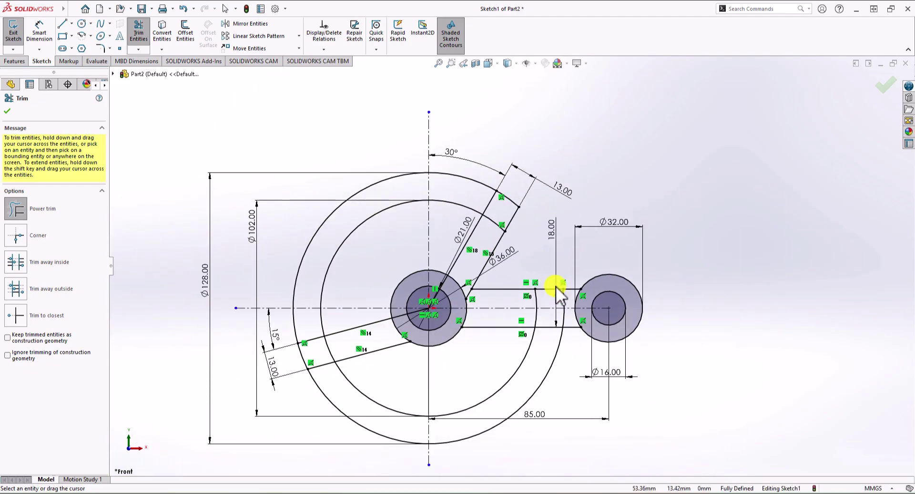
scroll(478, 300, down, 3)
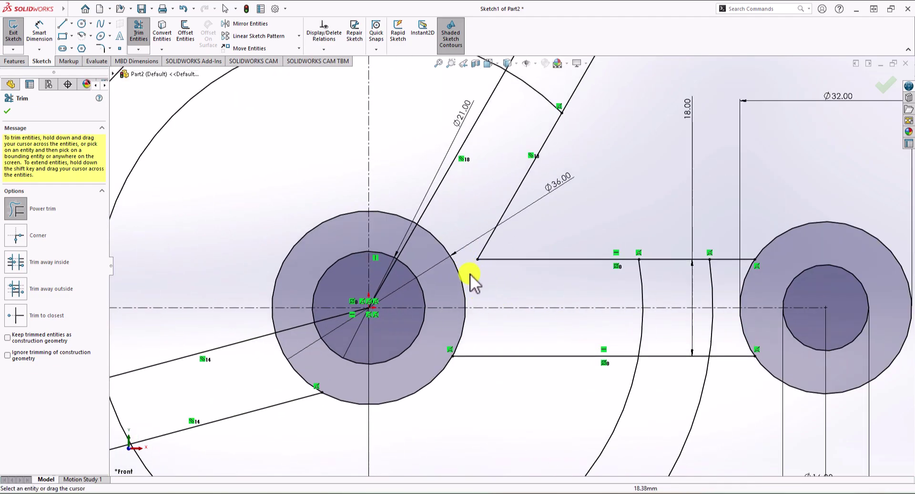
scroll(517, 307, up, 3)
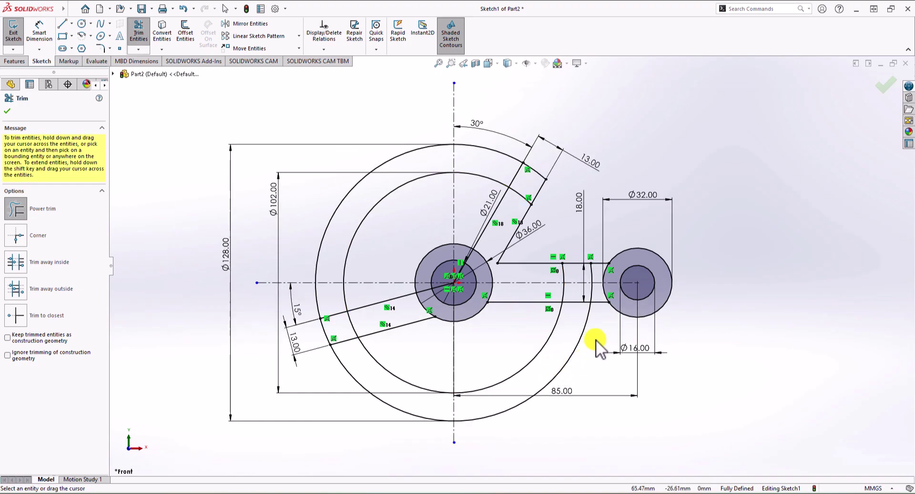
mouse_move(596, 339)
mouse_down()
mouse_move(384, 376)
mouse_move(316, 400)
mouse_up()
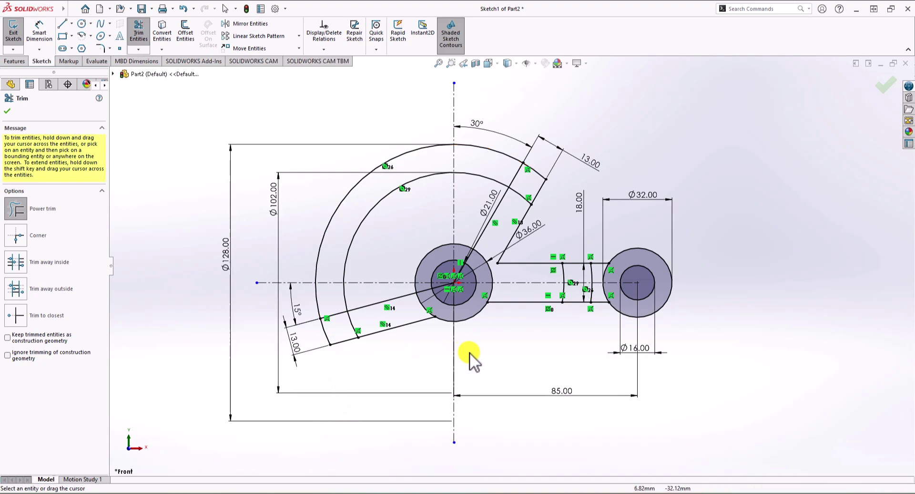
Trim the inner arc between the 30° lines, the lower-left line segment, and leftovers in the slot
scroll(459, 338, down, 3)
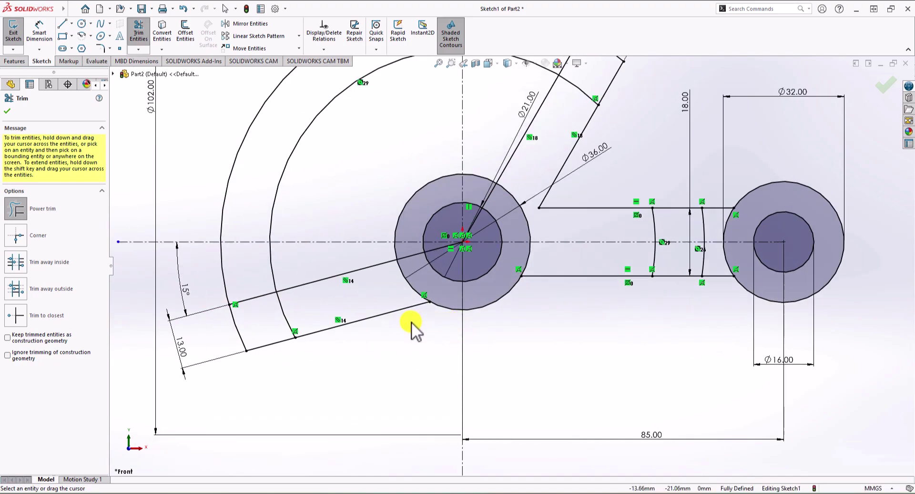
scroll(411, 322, up, 3)
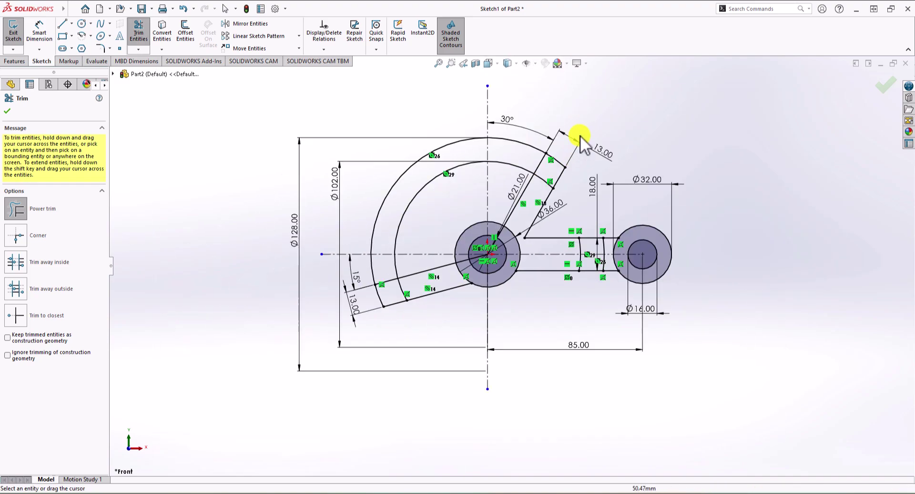
scroll(576, 136, down, 3)
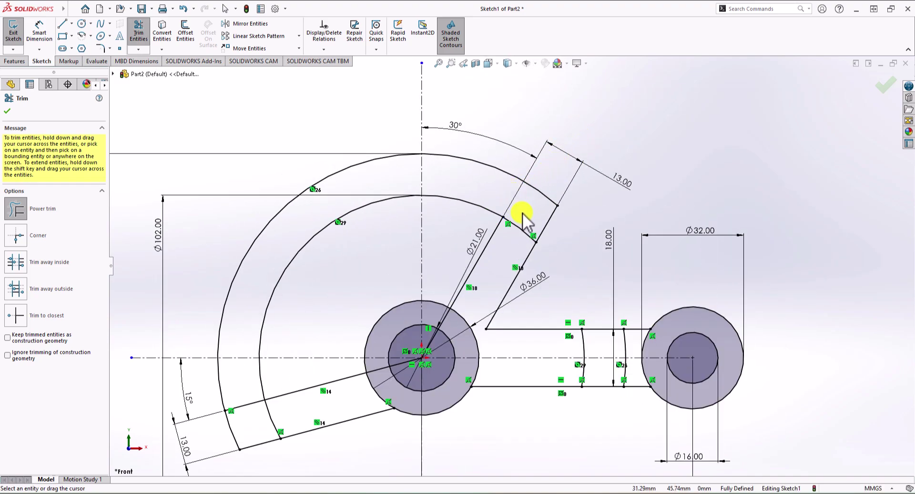
drag(522, 220, 517, 238)
mouse_move(241, 400)
mouse_down()
mouse_move(253, 415)
mouse_move(296, 423)
mouse_up()
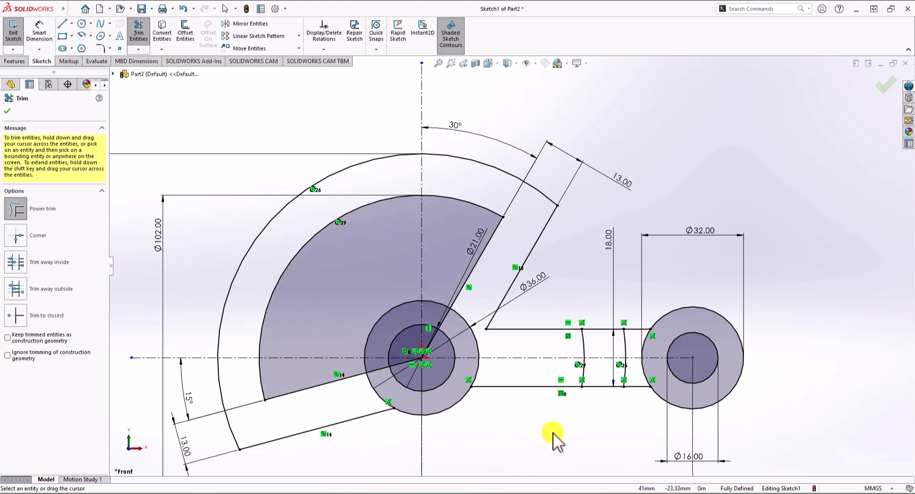
scroll(553, 432, up, 3)
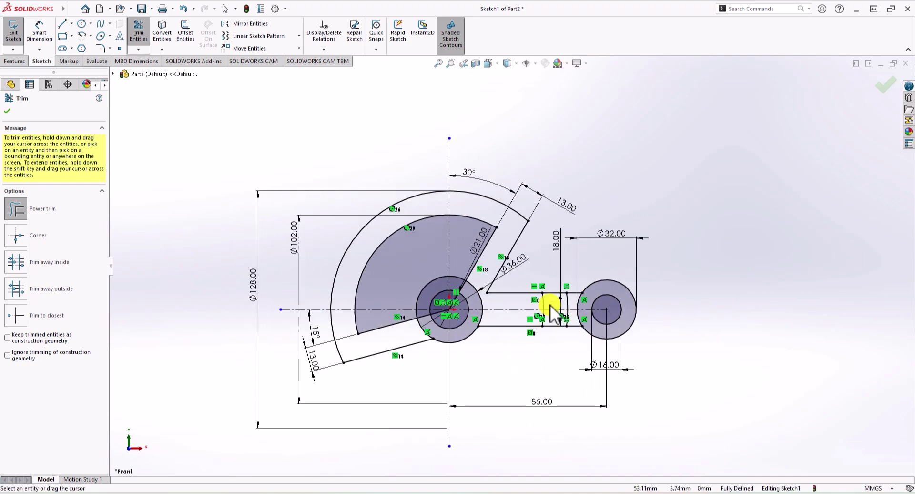
scroll(550, 304, down, 1)
mouse_move(545, 329)
mouse_down()
mouse_move(527, 312)
mouse_move(522, 322)
mouse_up()
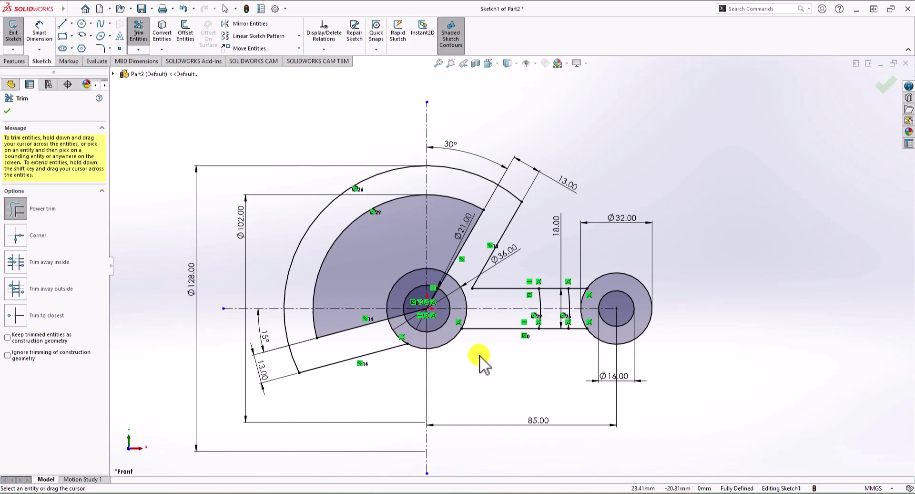
Start an Extruded Boss/Base and select all six sketch regions as contours: end ring, necks, arm, hub
click(14, 61)
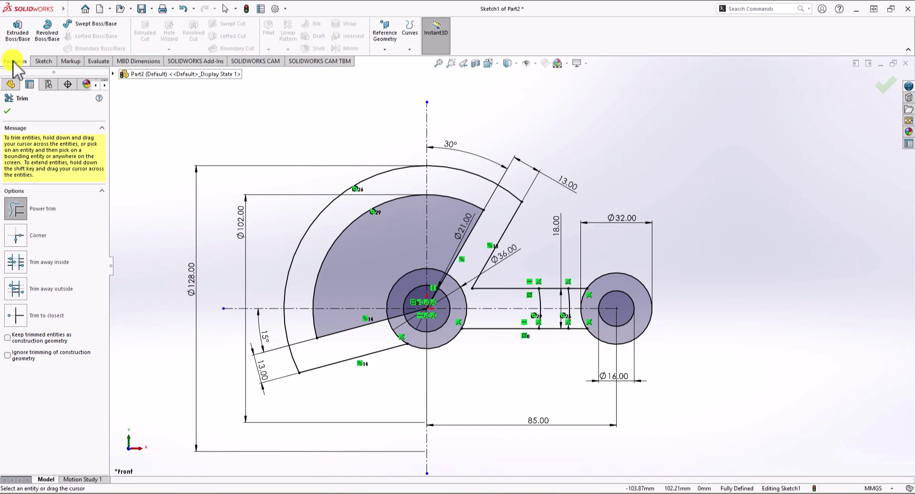
click(21, 36)
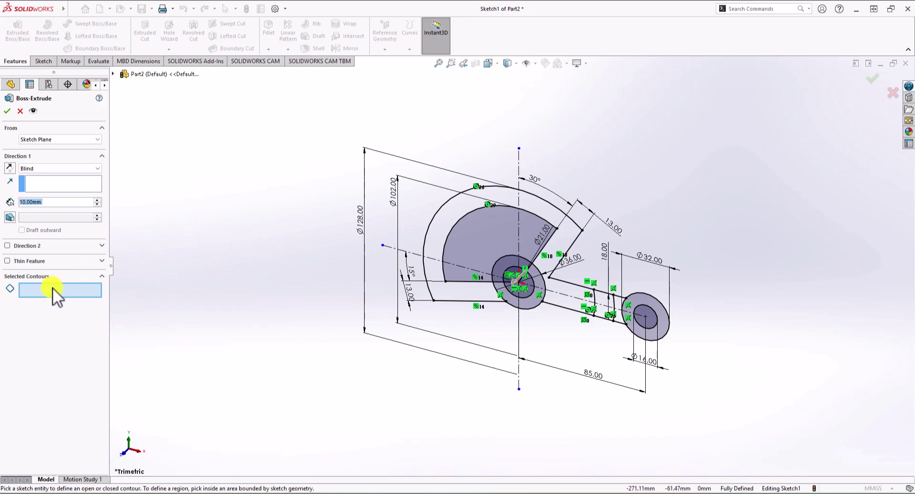
click(52, 289)
scroll(693, 329, down, 5)
click(544, 255)
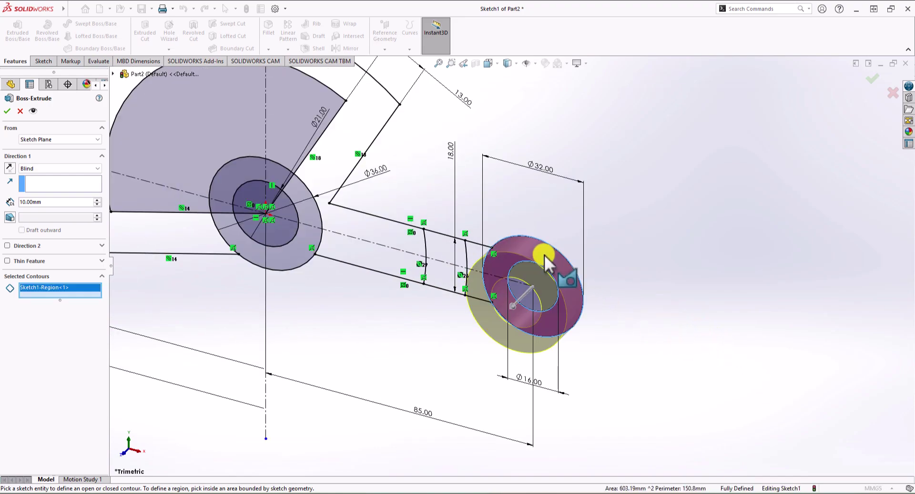
click(477, 253)
click(434, 247)
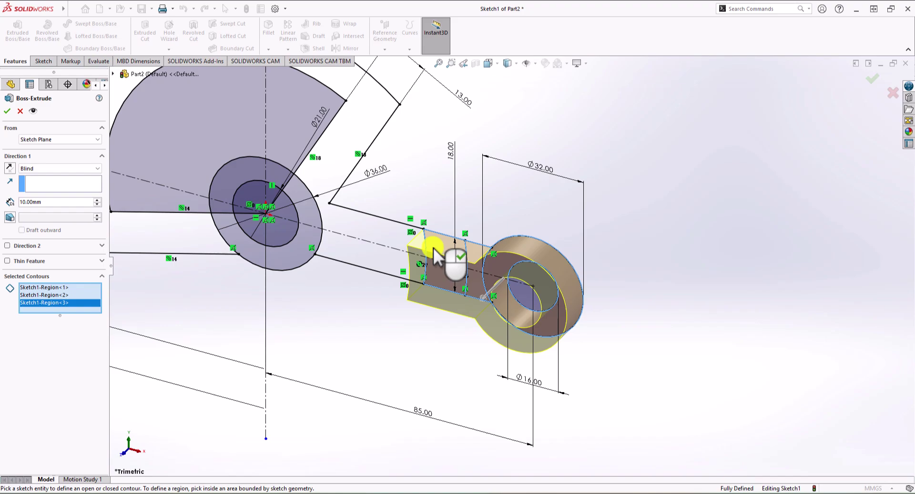
click(379, 233)
scroll(381, 234, up, 3)
click(356, 258)
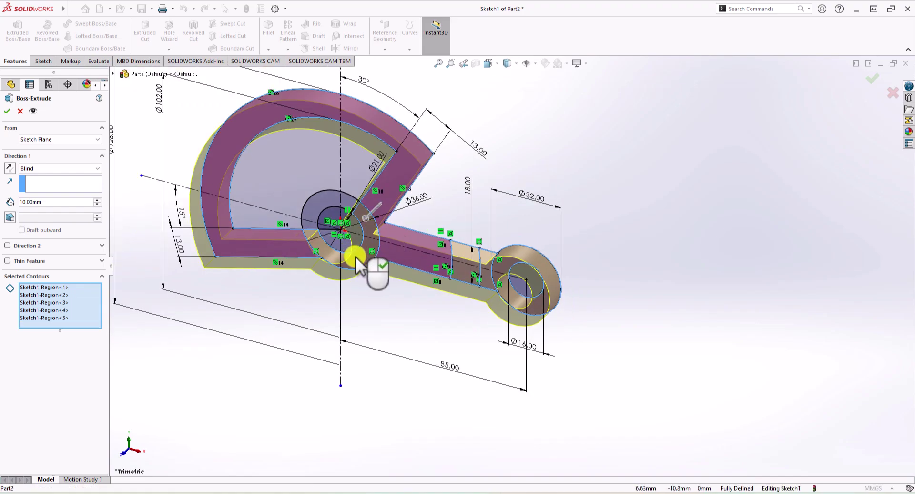
click(314, 205)
scroll(306, 266, up, 2)
mouse_move(306, 266)
middle_down()
mouse_move(401, 194)
mouse_move(339, 249)
mouse_move(312, 248)
mouse_move(310, 262)
middle_up()
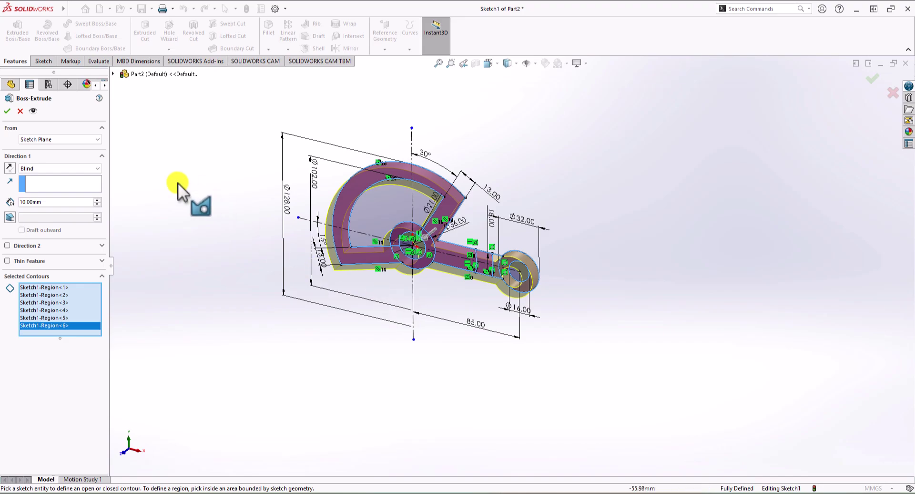
Set the extrusion depth to 7 mm and accept the feature
drag(55, 201, 10, 202)
text(7)
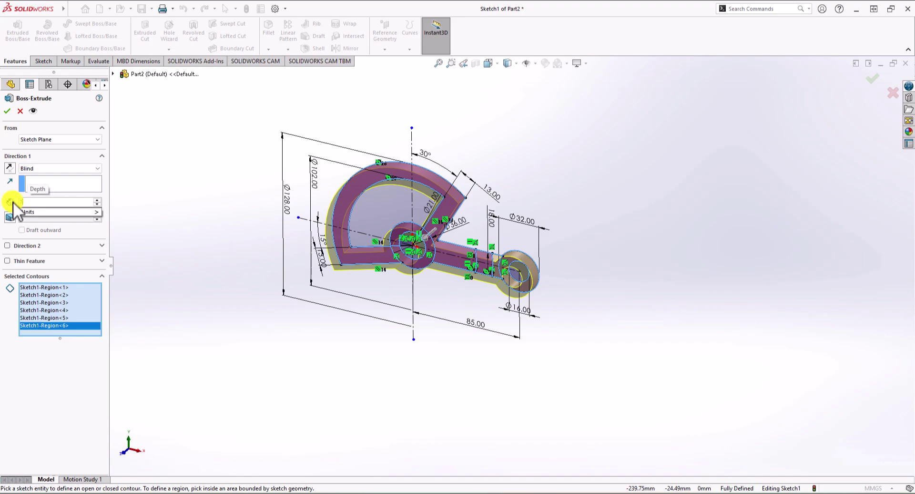
click(9, 112)
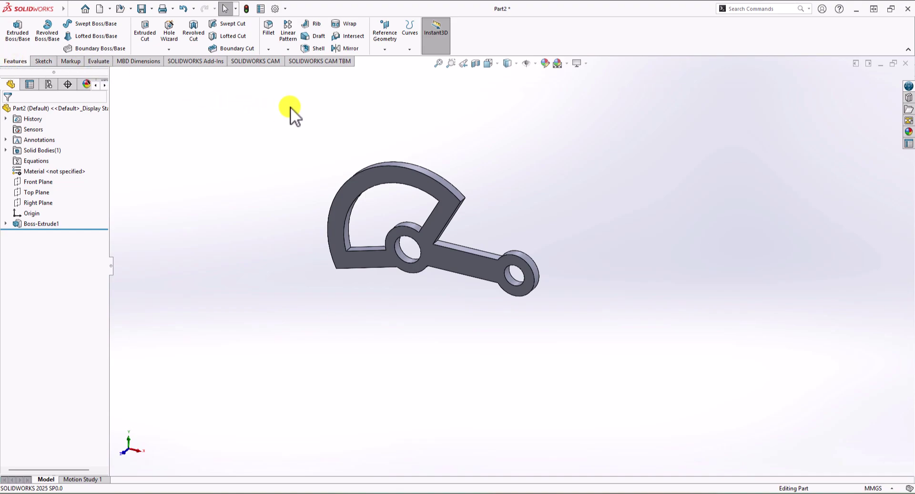
Start a 6 mm fillet and select the first five inner corner edges around the hub and arm
click(268, 26)
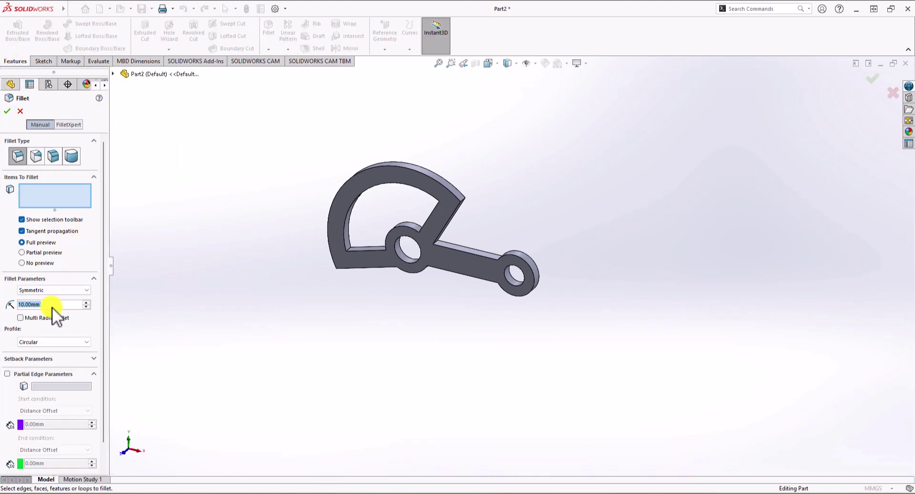
right_click(17, 304)
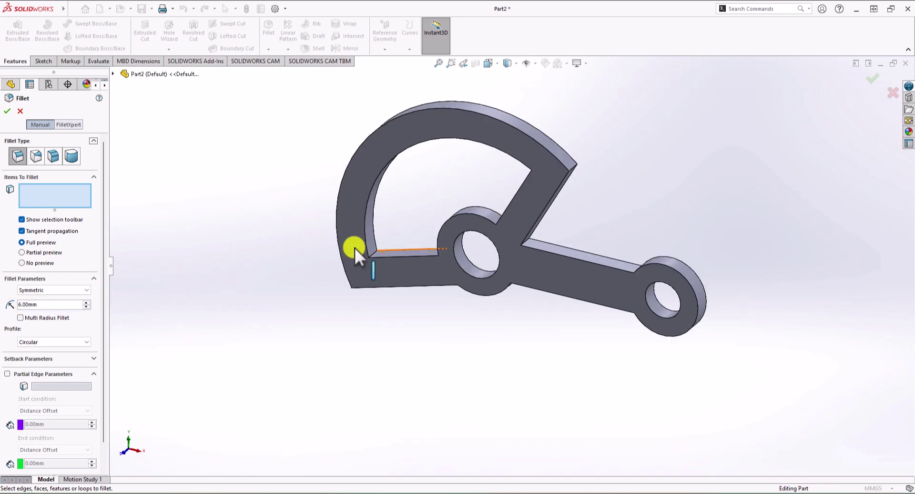
scroll(355, 247, down, 5)
click(402, 257)
middle_drag(402, 257, 542, 224)
click(596, 124)
click(541, 224)
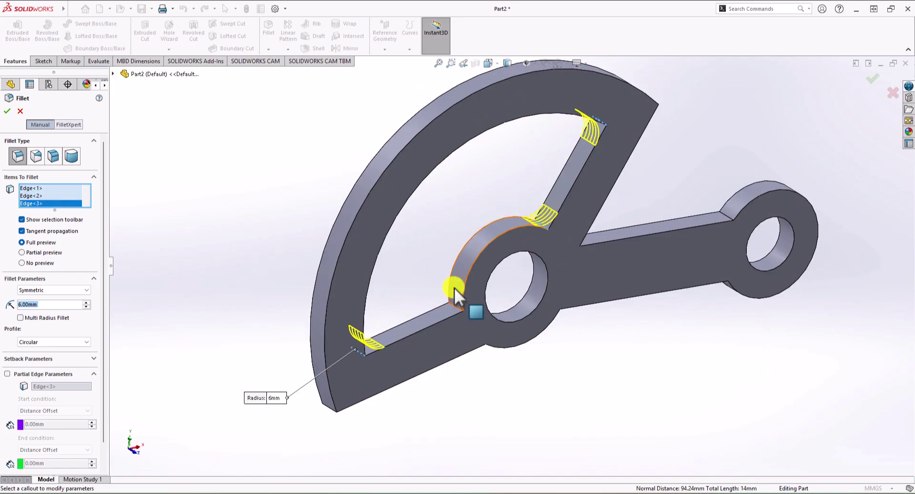
click(457, 307)
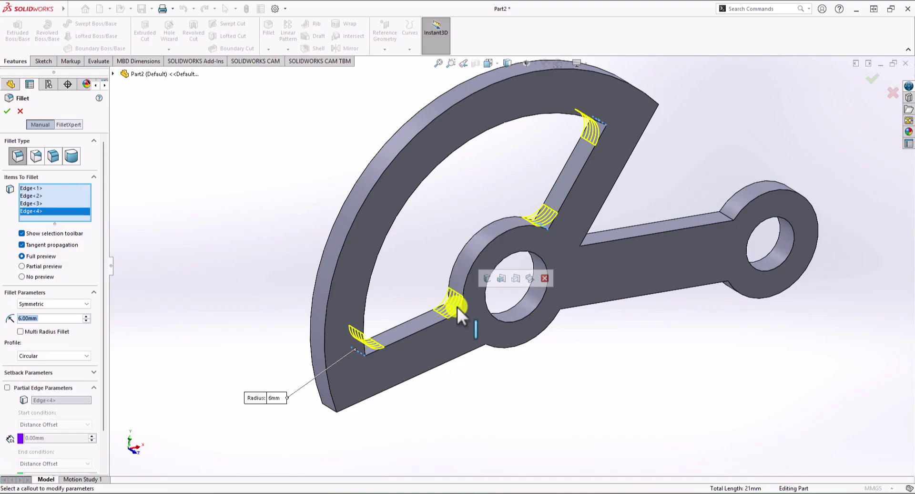
middle_drag(419, 359, 424, 215)
click(351, 314)
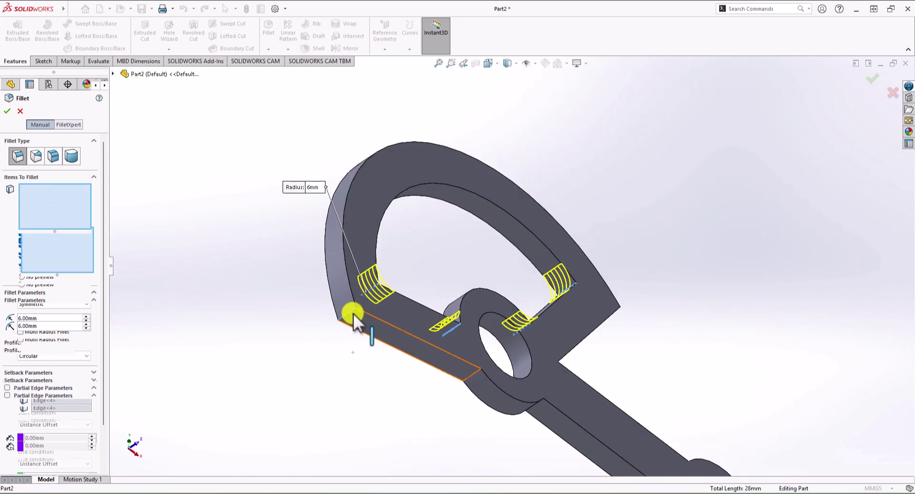
Add four more inner corner edges, including the hub's curved corner and lower bar corner
middle_drag(353, 313, 622, 342)
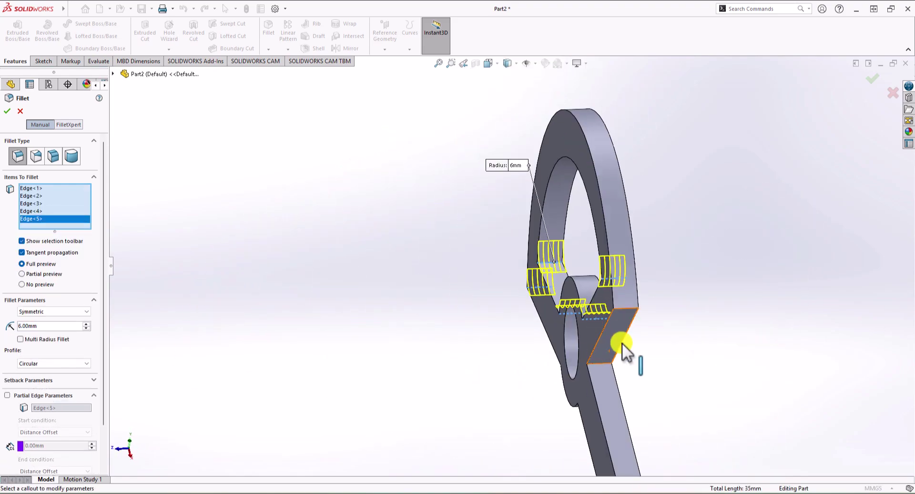
click(627, 309)
middle_drag(551, 361, 585, 337)
click(650, 345)
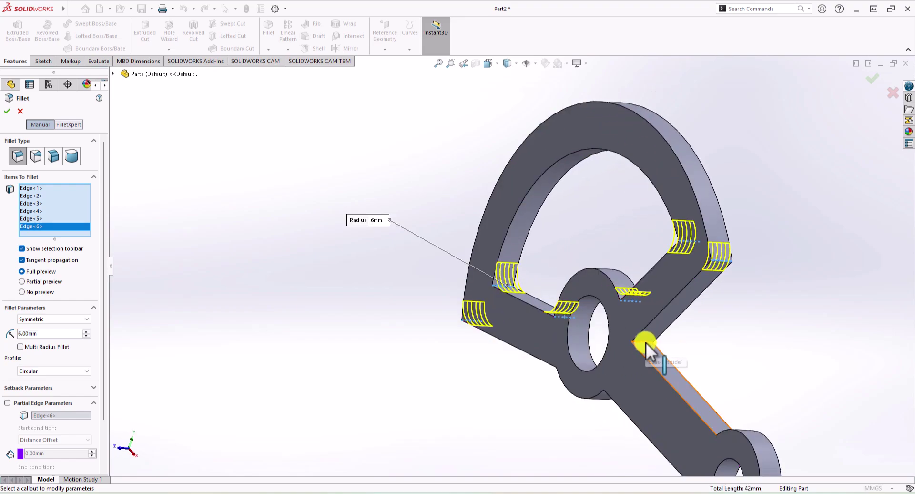
middle_drag(650, 345, 542, 379)
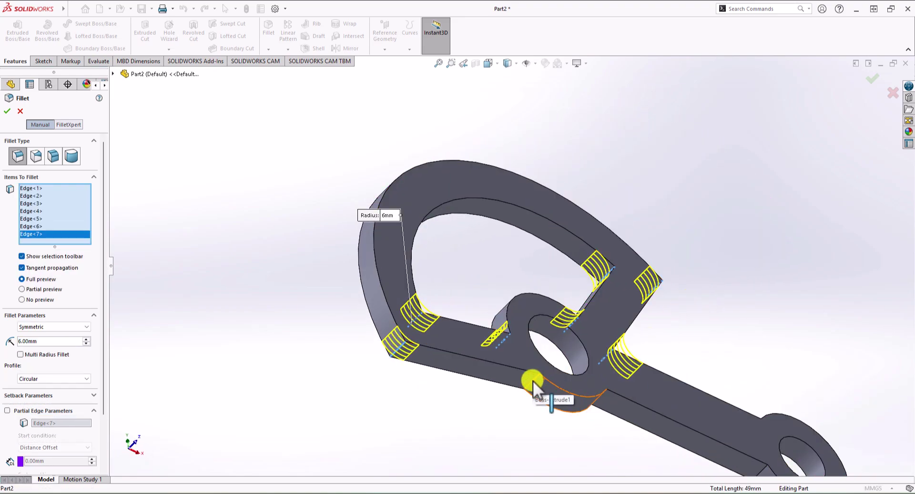
click(533, 380)
middle_drag(600, 405, 601, 403)
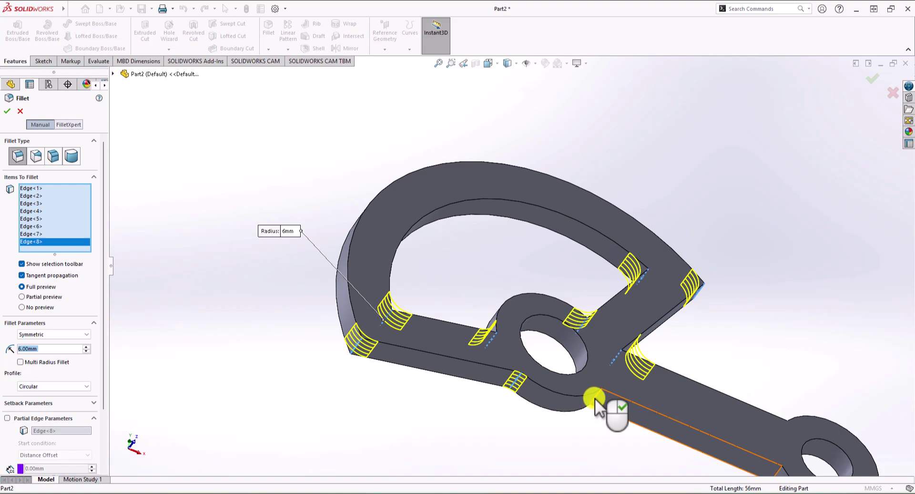
click(594, 399)
Add the last two edges where the bar meets the end boss, then apply the fillet
scroll(615, 402, up, 3)
scroll(624, 382, down, 3)
scroll(596, 313, down, 2)
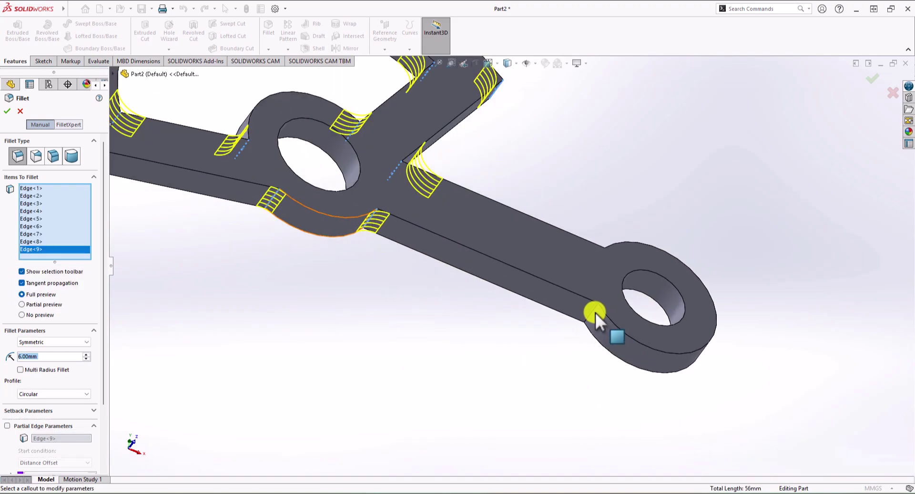
click(594, 310)
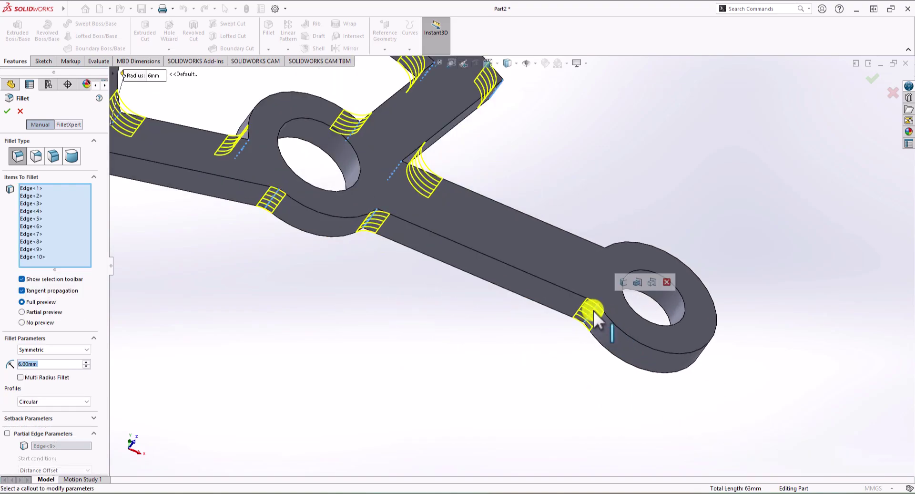
middle_drag(593, 311, 597, 270)
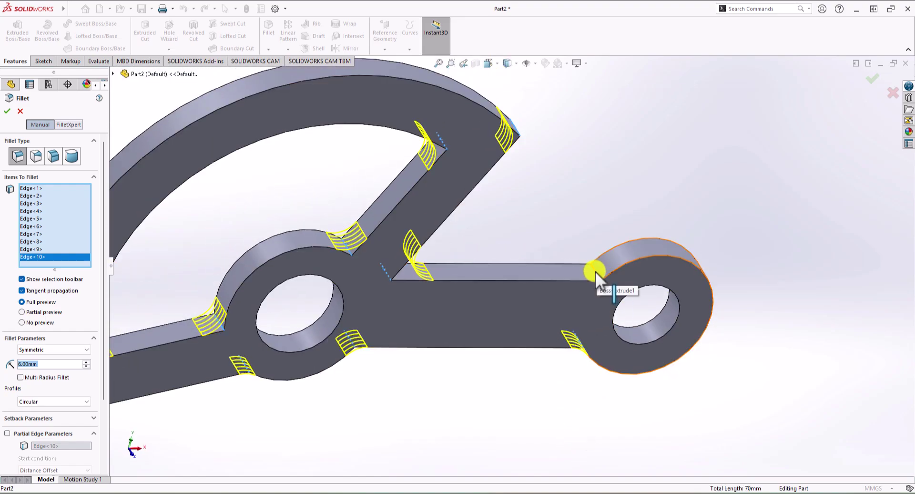
click(596, 270)
scroll(586, 281, up, 3)
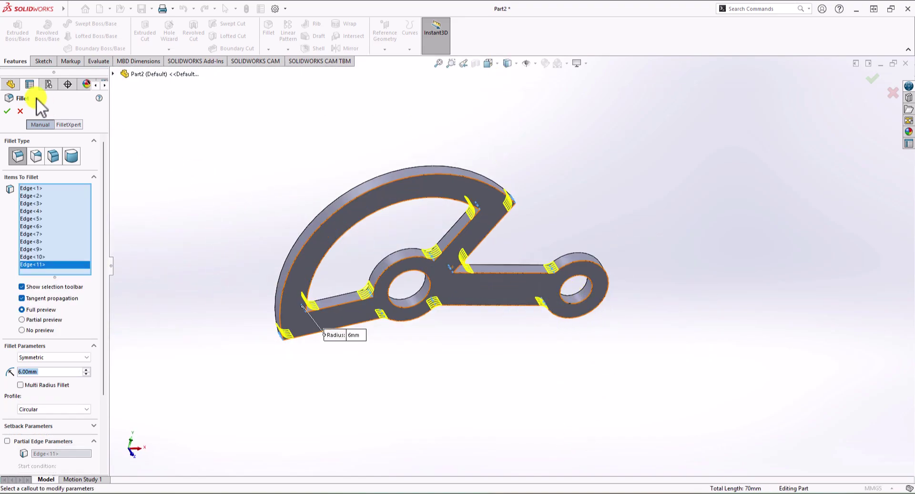
click(7, 111)
middle_drag(276, 183, 233, 191)
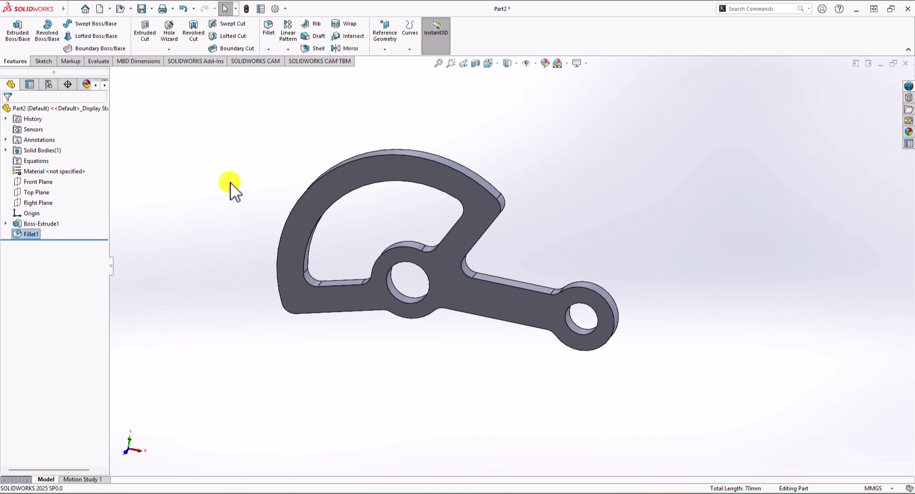
key(alt+Tab)
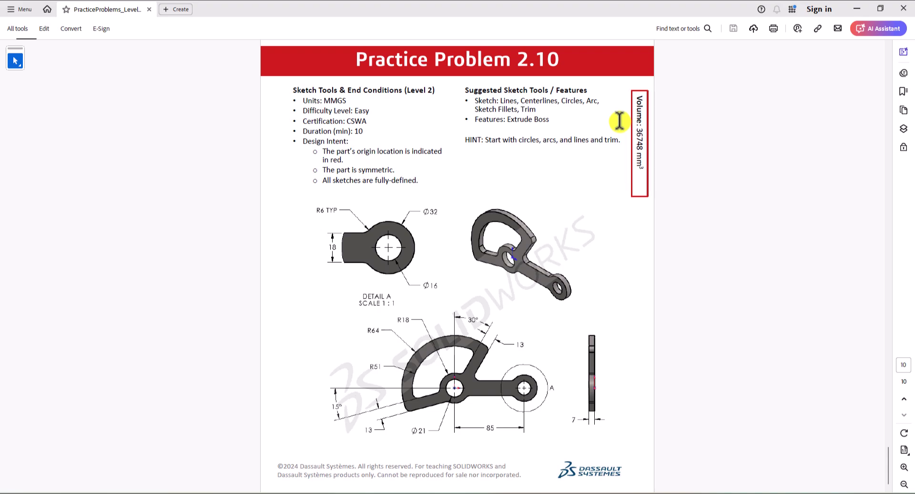
key(alt+Tab)
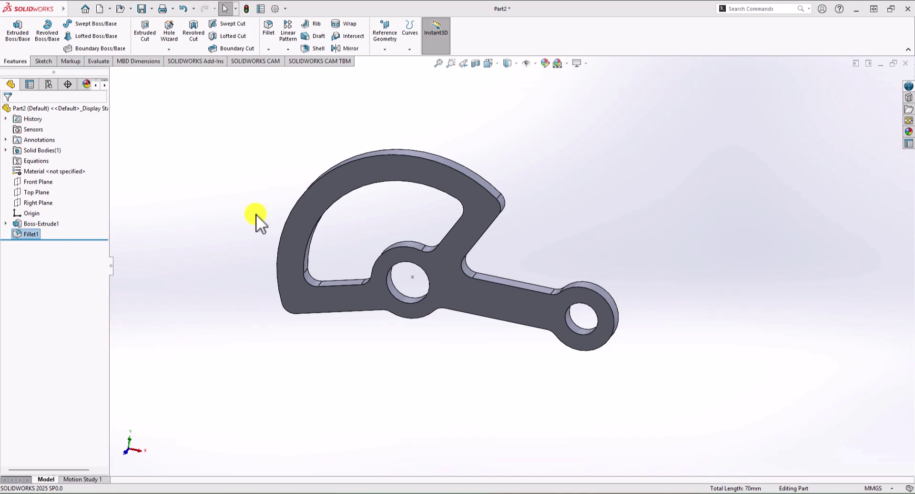
Open Mass Properties from the Evaluate tab to read the part's 36748.29 mm³ volume
click(109, 62)
click(73, 28)
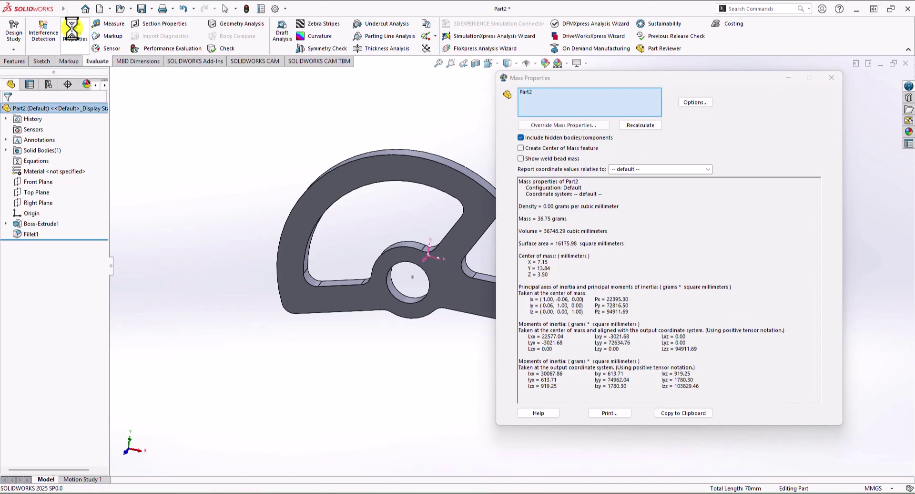